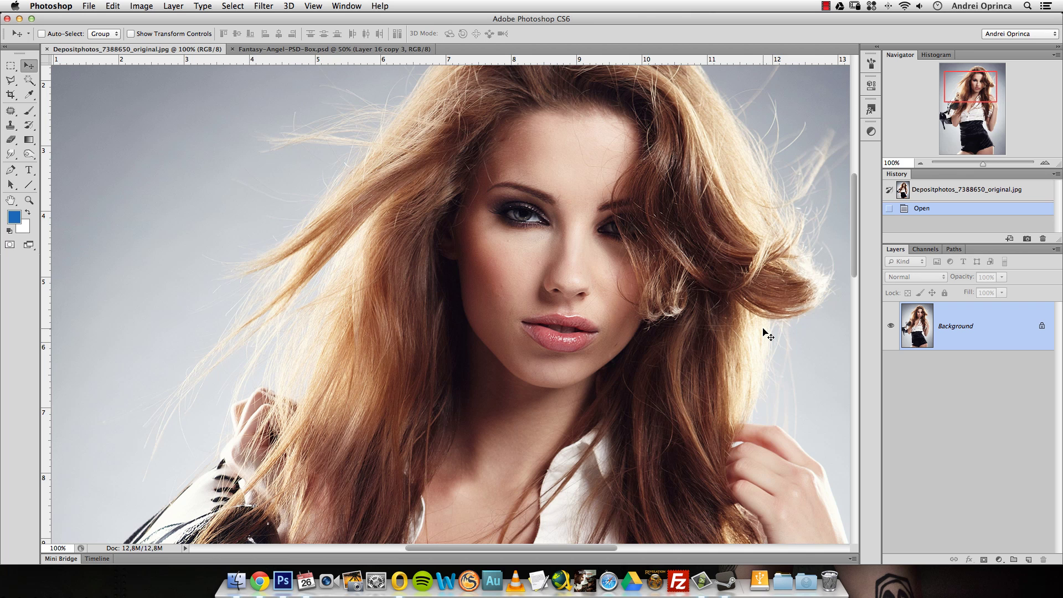
- With the Zoom tool, zoom the photo out to 66.7% and back to 100%
left_click(29, 201)
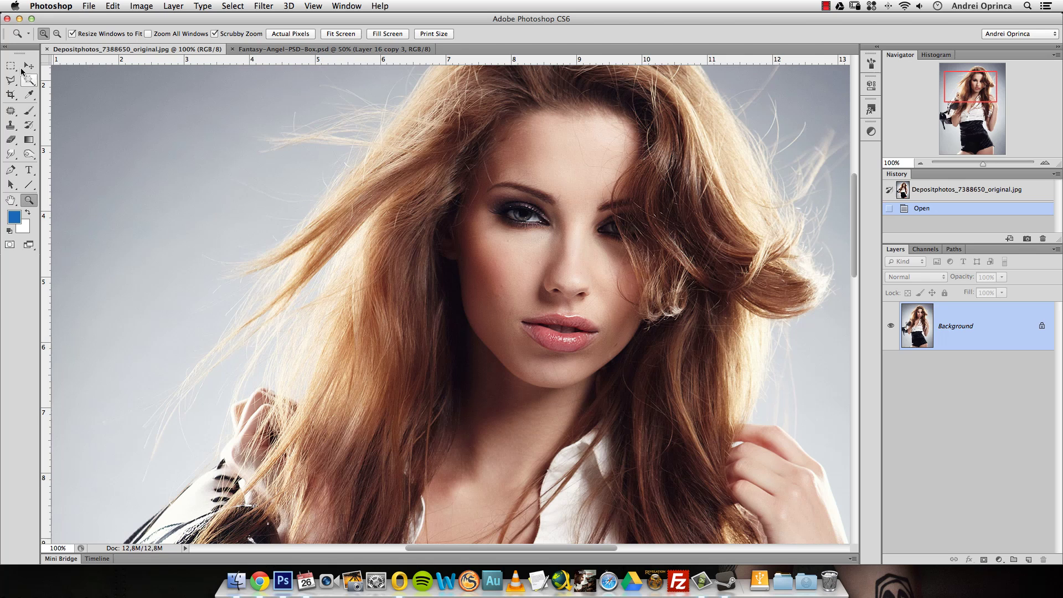
left_click(56, 34)
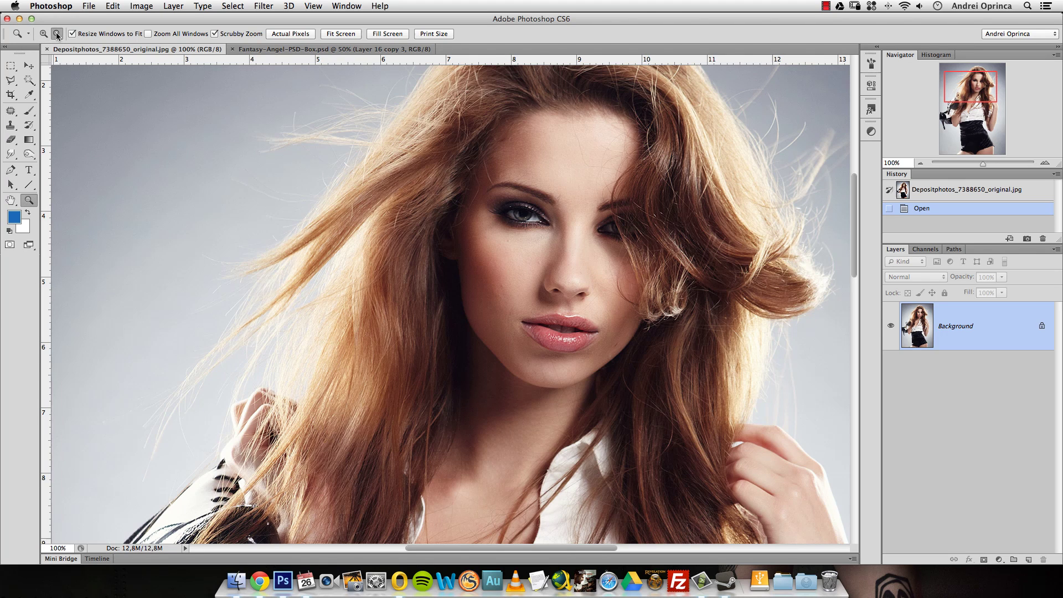
left_click(663, 231)
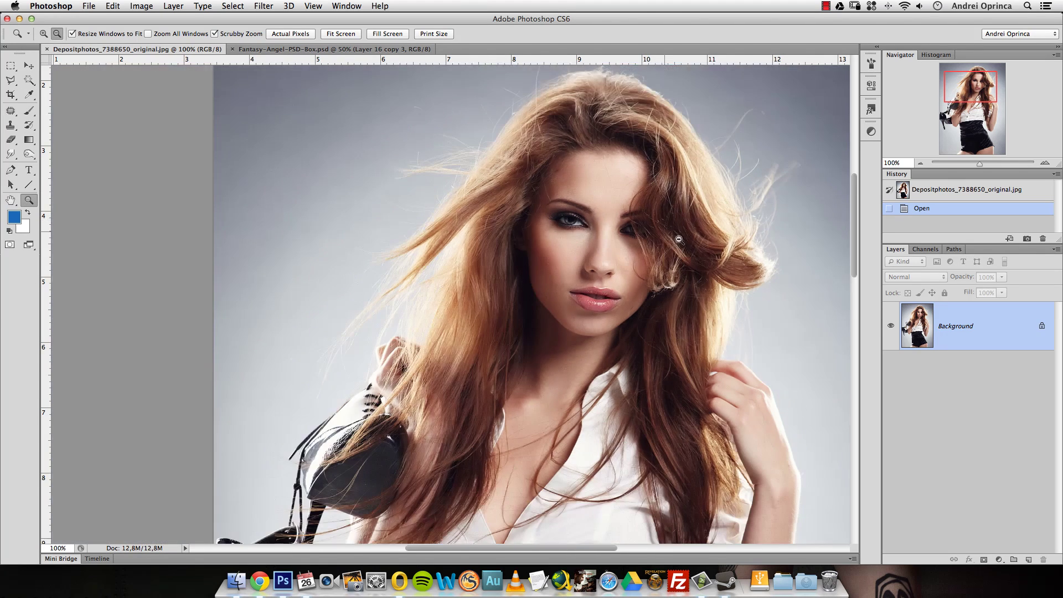
left_click(43, 34)
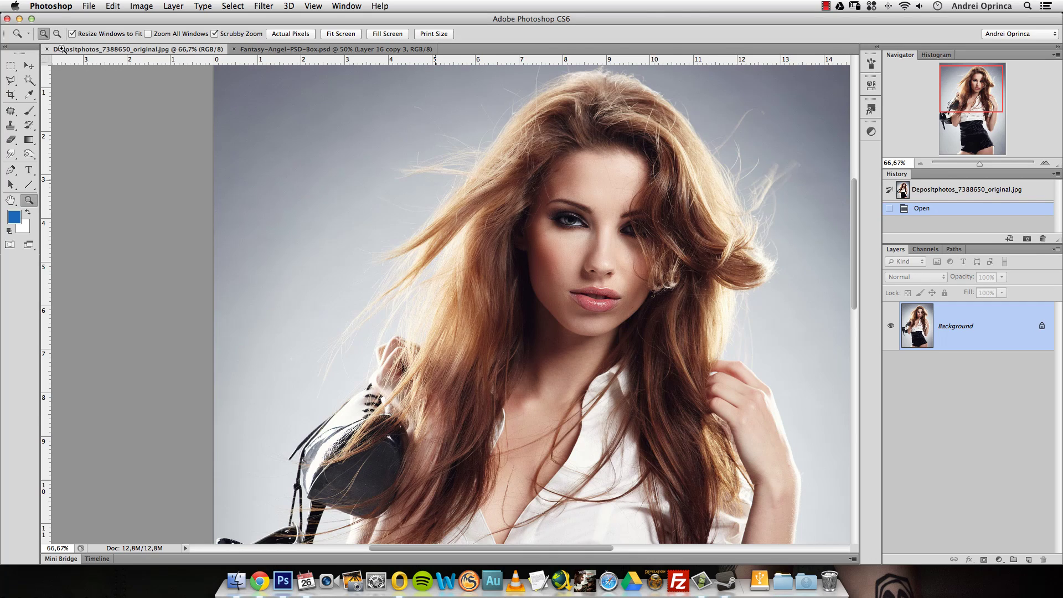
left_click(671, 224)
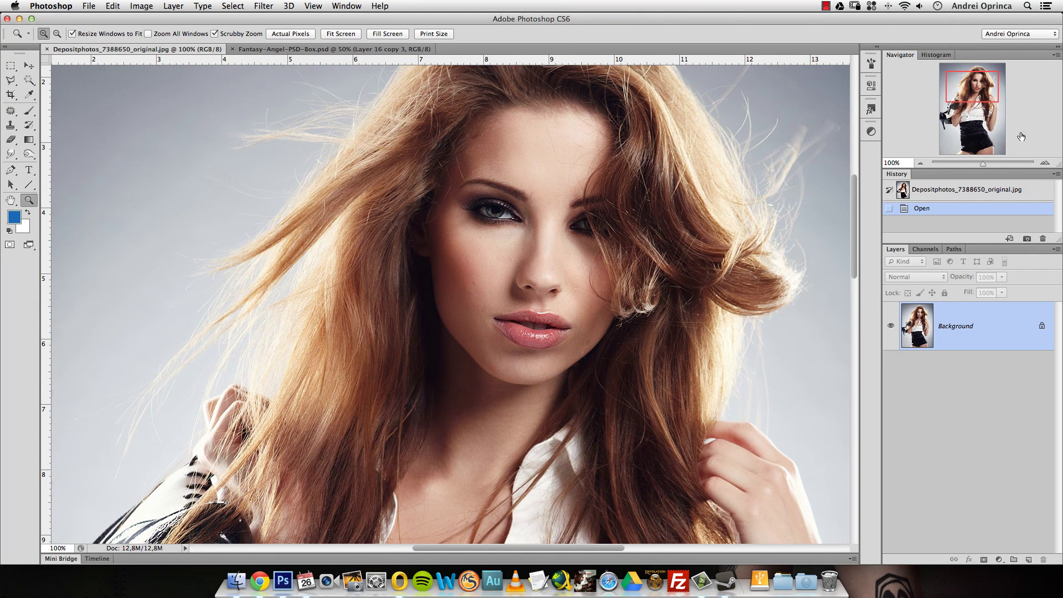
- Return to the Move tool, zoom in on the face and back to 100%, then take the Brush tool
left_click(29, 65)
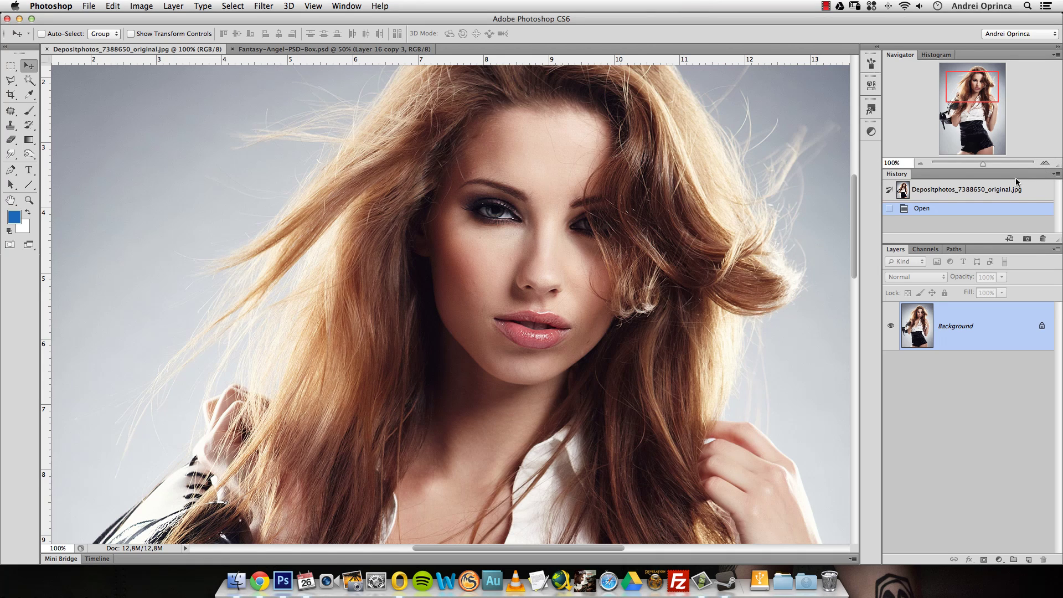
left_click(1046, 163)
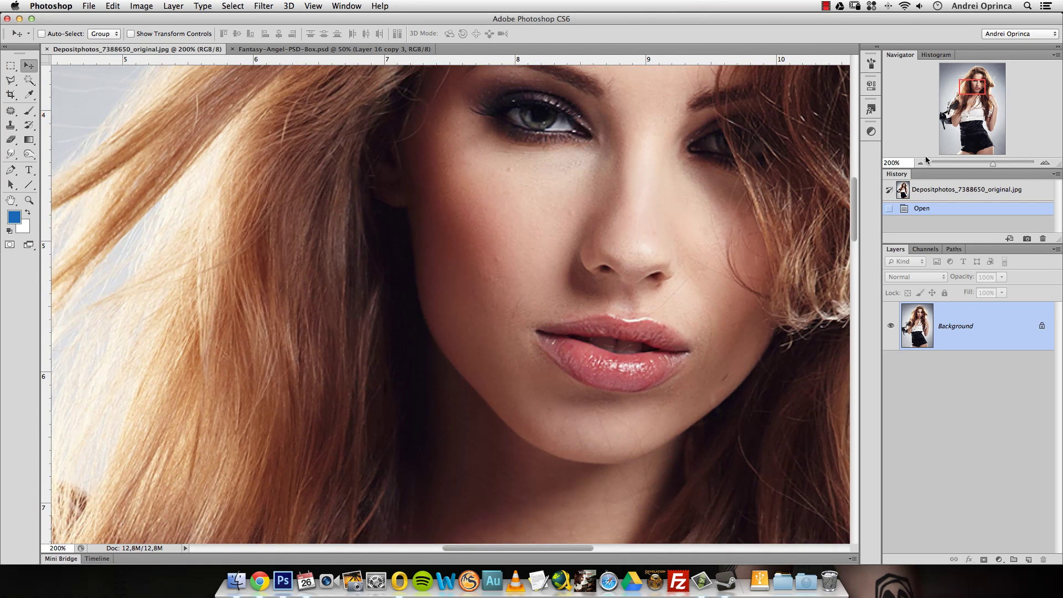
left_click(926, 163)
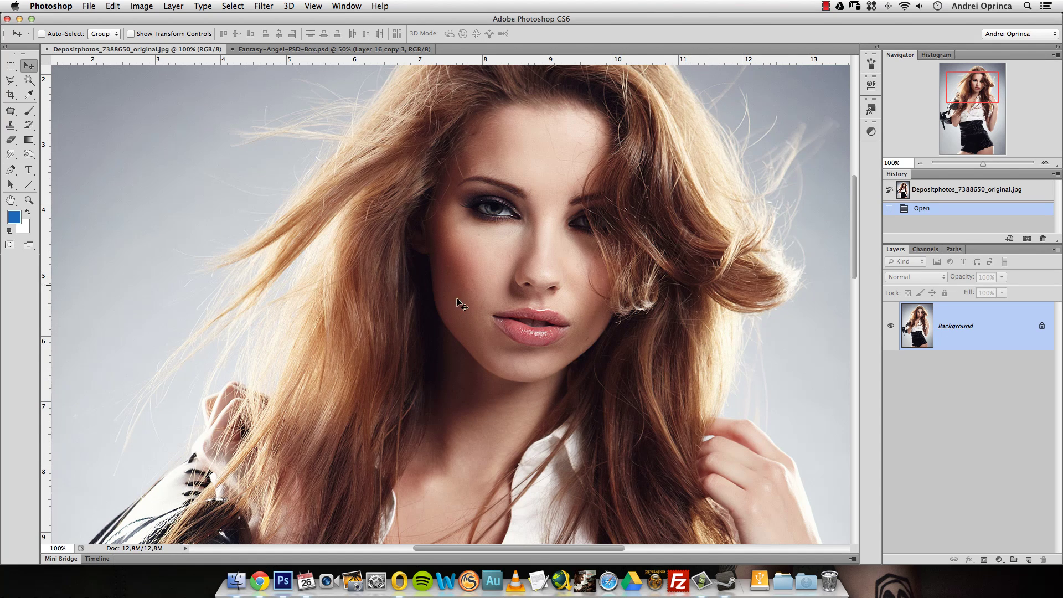
left_click(32, 110)
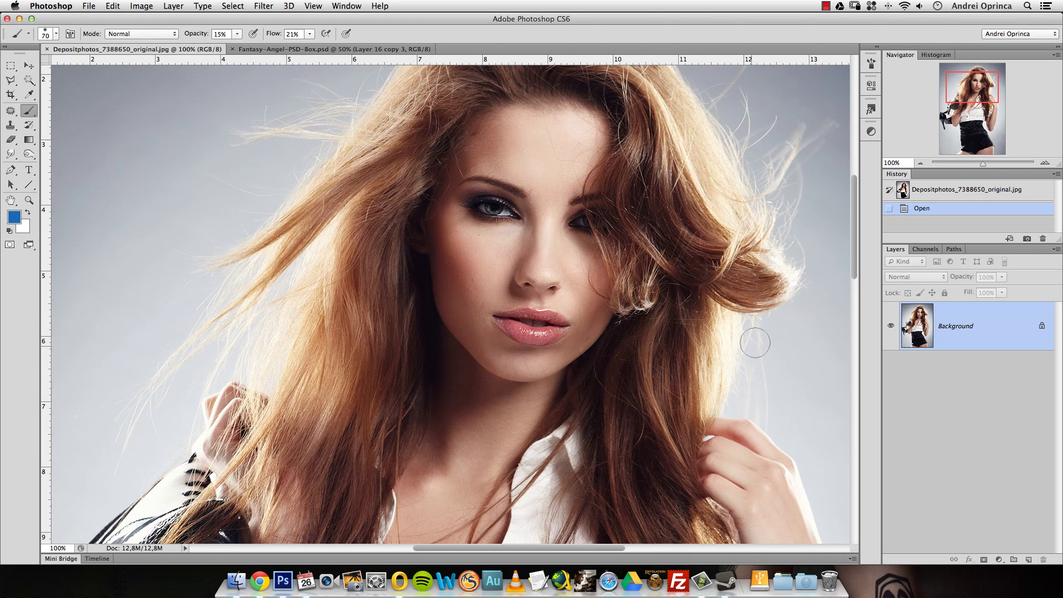
key("super+space")
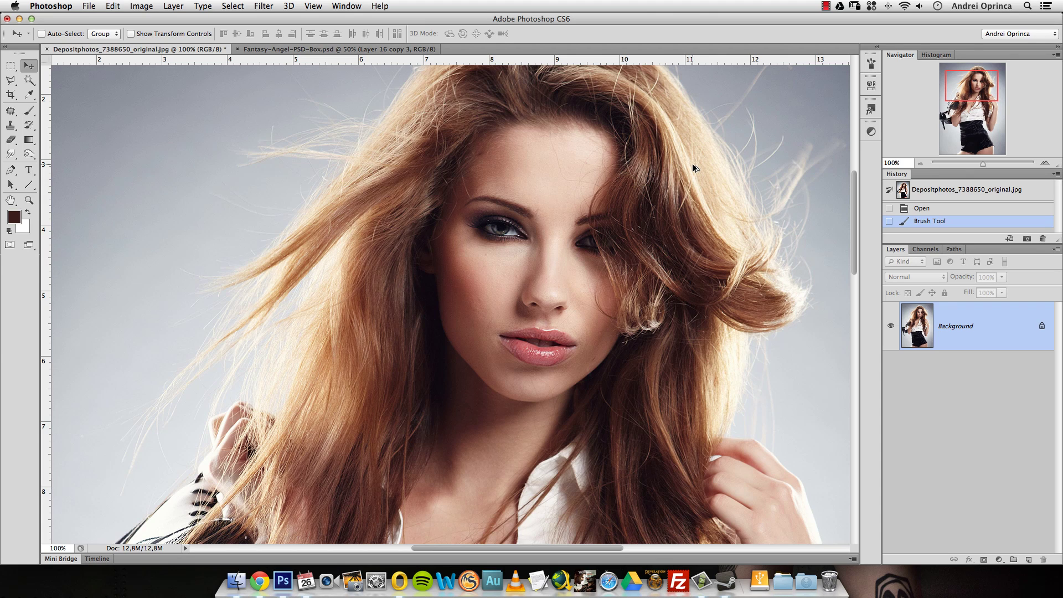
- Zoom out to 50%, then zoom in on the face to 100% using Cmd+Space
left_click(666, 243, "alt")
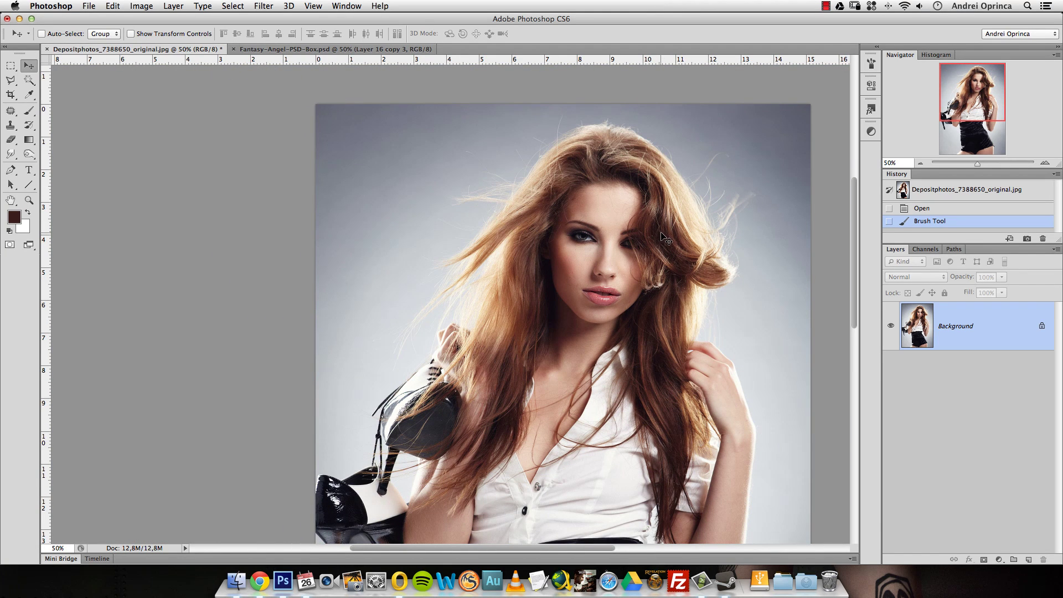
key("super+space")
left_click_drag(662, 231, 672, 222)
left_click(671, 221)
left_click(671, 221)
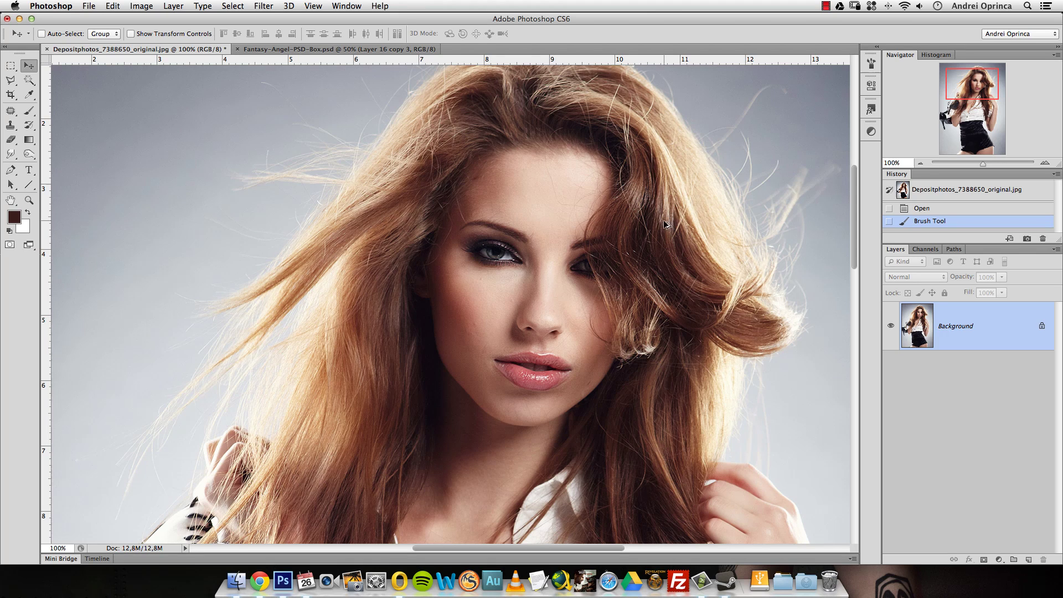
- Zoom out with Cmd+minus, return to 100% with Cmd+1, and pan to show the whole face
key("super+minus")
key("super+minus")
key("super+minus")
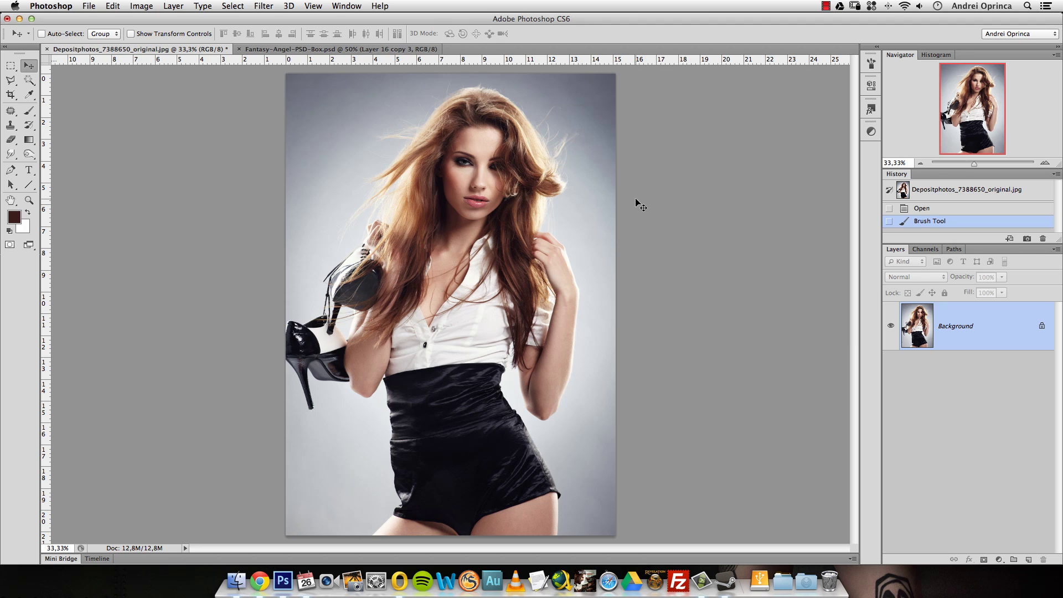
key("super+1")
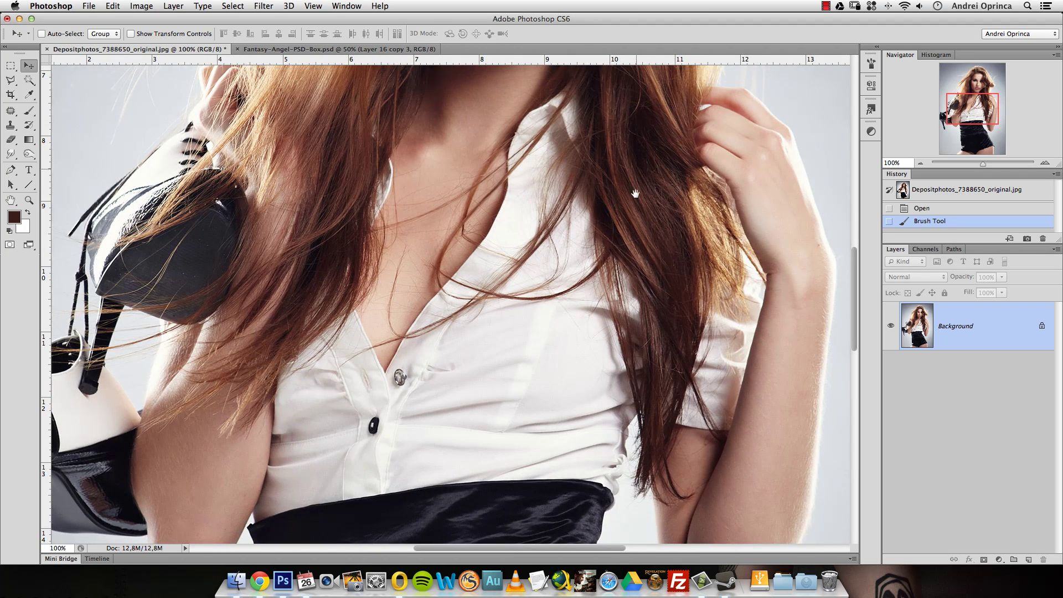
scroll(636, 185, "up", 5)
left_click_drag(670, 147, 633, 258)
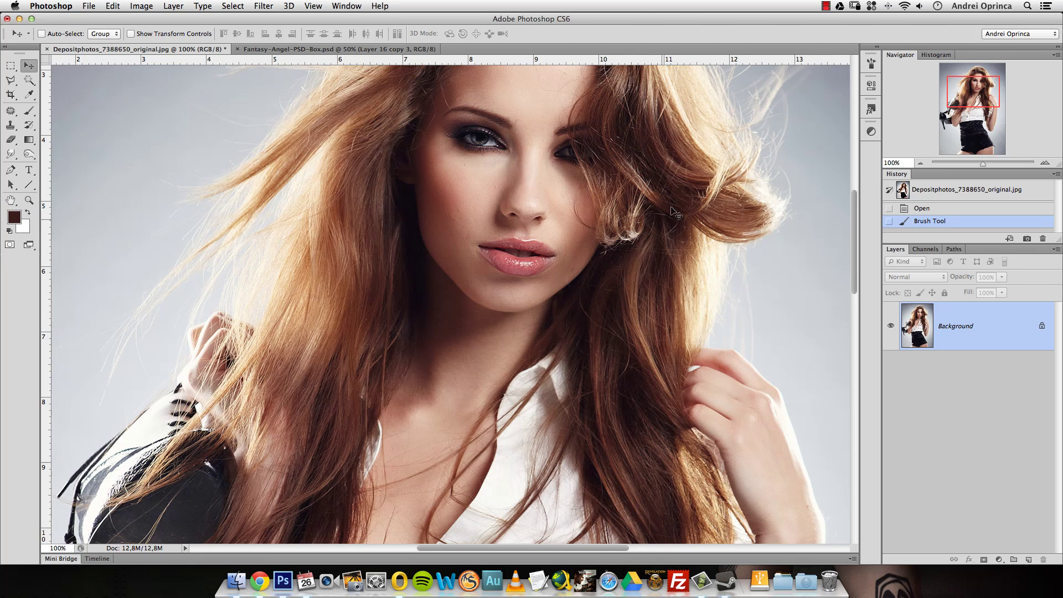
scroll(676, 214, "right", 3)
scroll(676, 214, "up", 3)
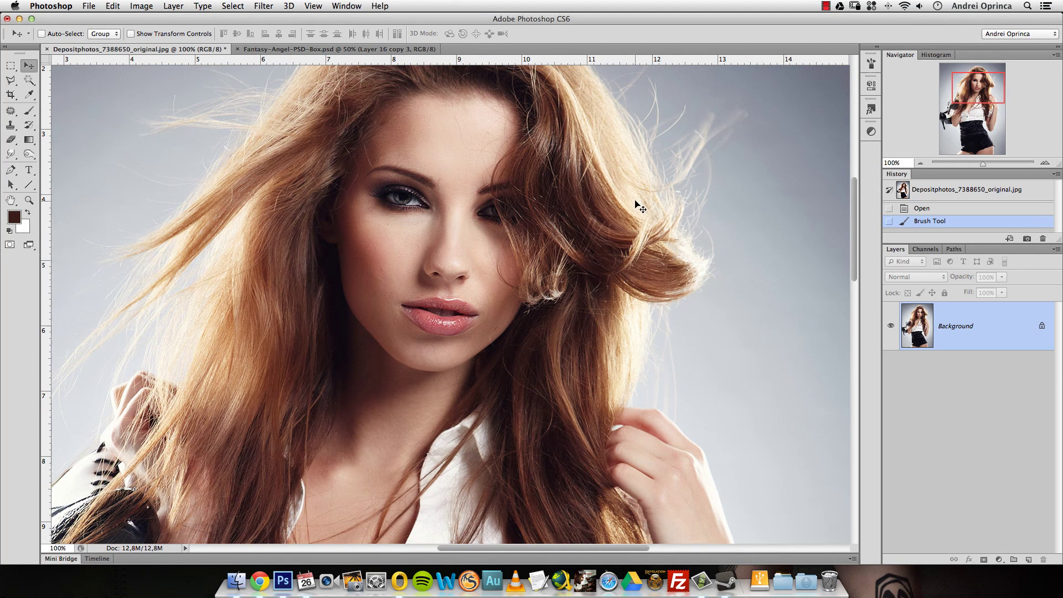
key("space")
scroll(603, 204, "left", 2)
- From the canvas's right-click zoom presets, show the photo at Actual Pixels and then Fit on Screen
right_click(622, 209)
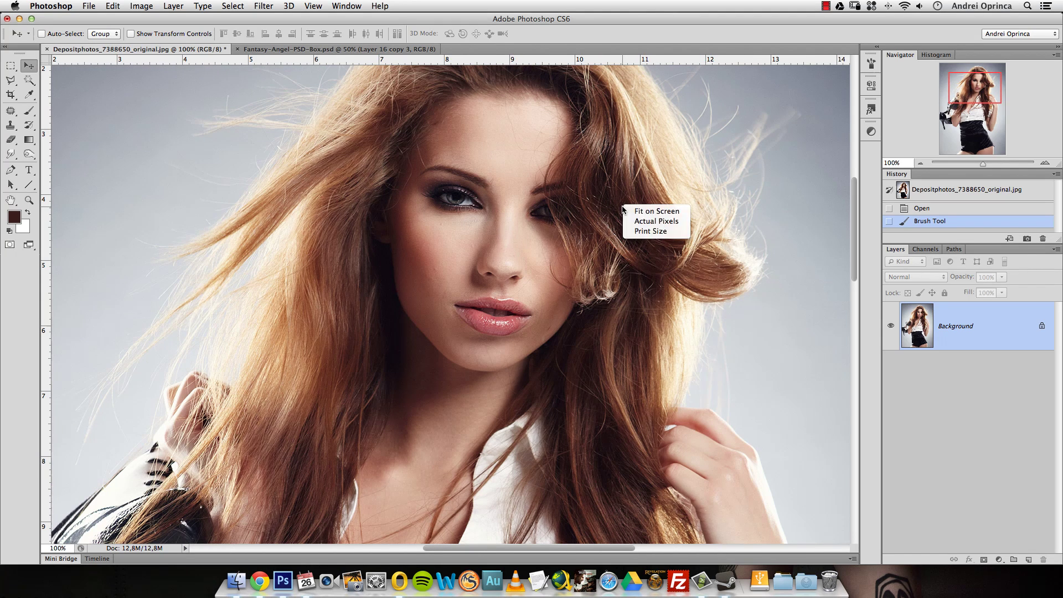
left_click(618, 209)
right_click(623, 209)
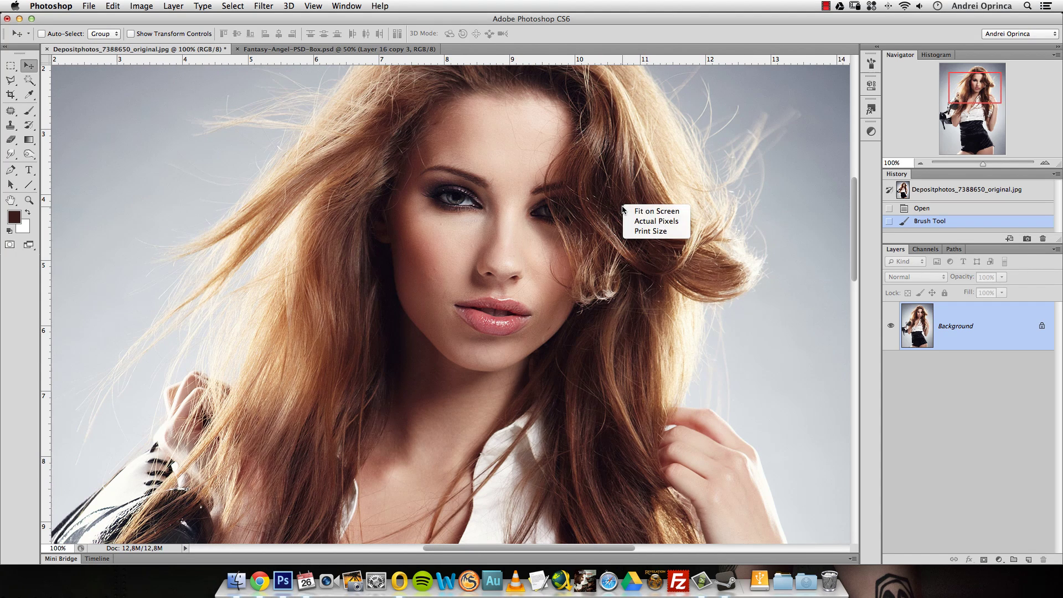
left_click(661, 224)
right_click(628, 199)
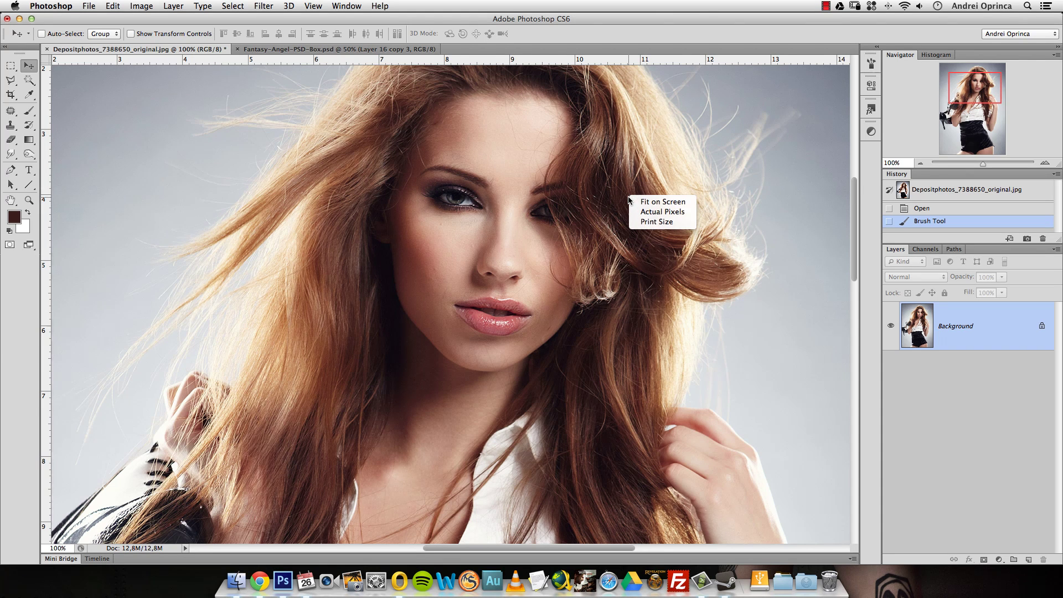
left_click(651, 201)
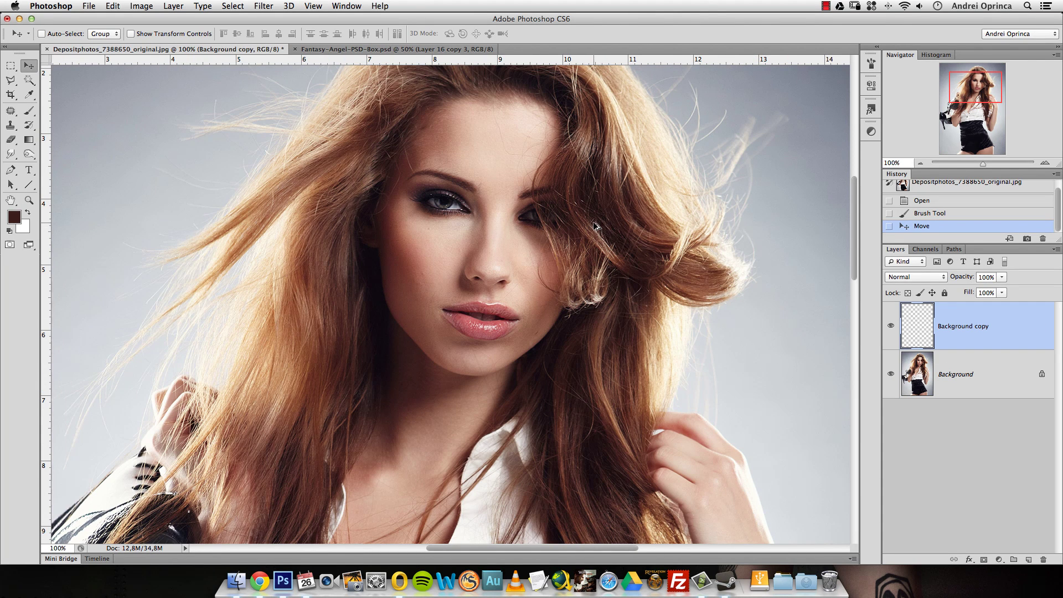
scroll(596, 226, "down", 5)
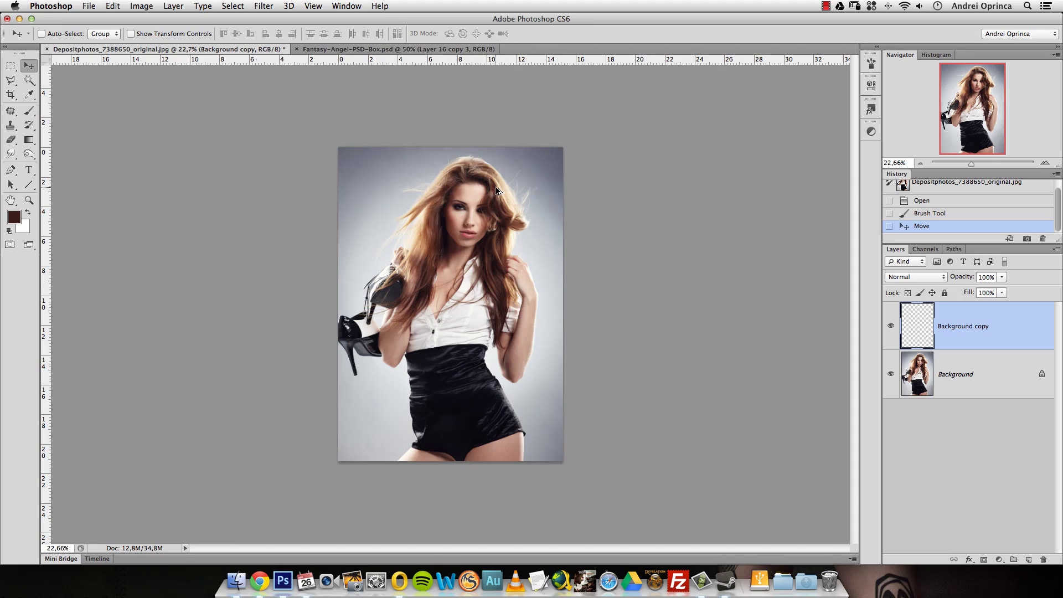
scroll(495, 186, "up", 6)
scroll(494, 188, "down", 5)
scroll(494, 188, "up", 5)
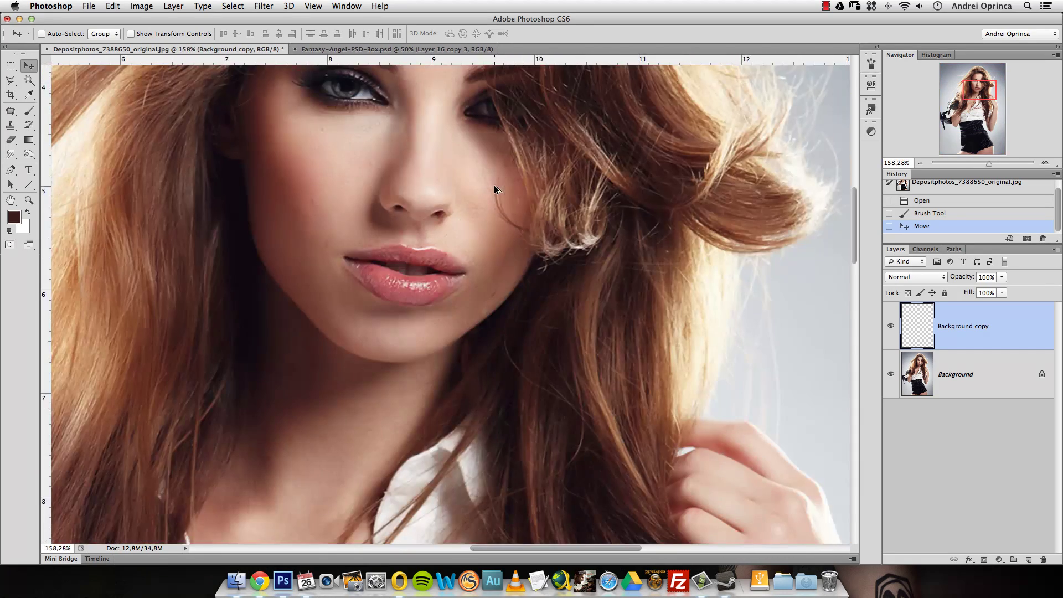
left_click_drag(493, 185, 531, 268)
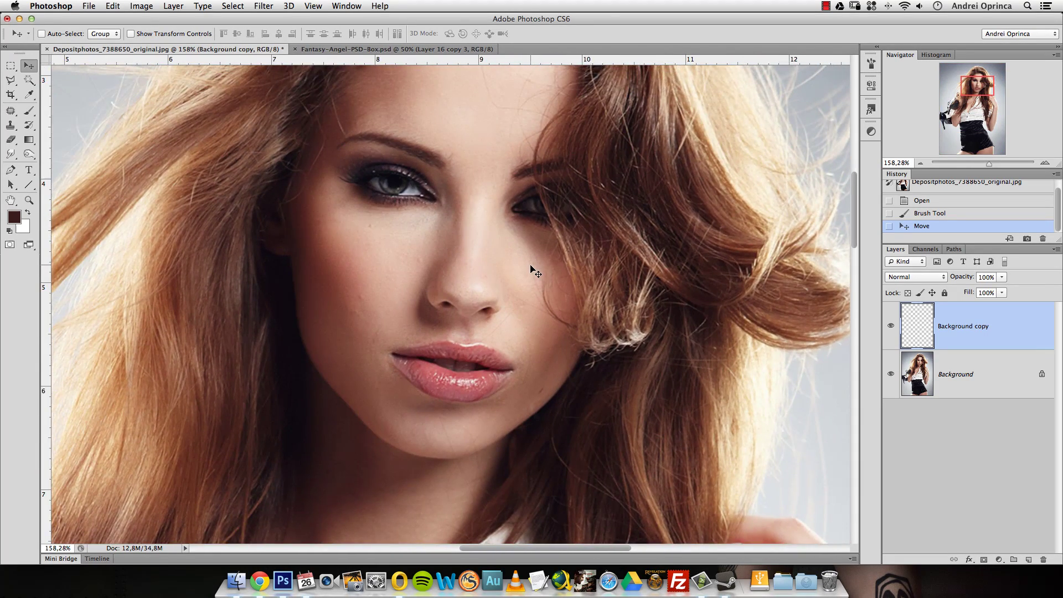
key("super+1")
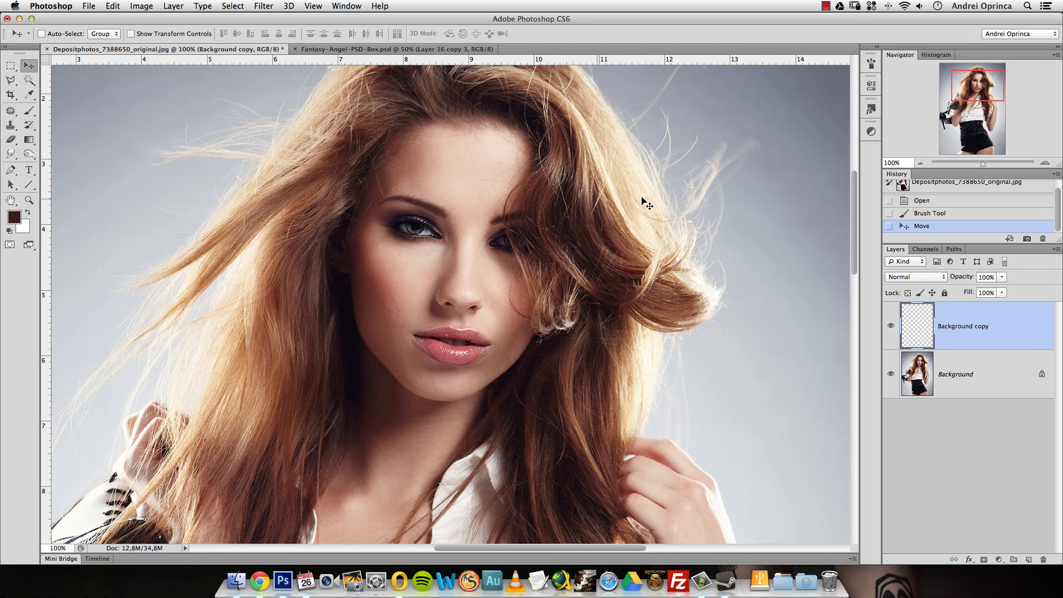
left_click(10, 66)
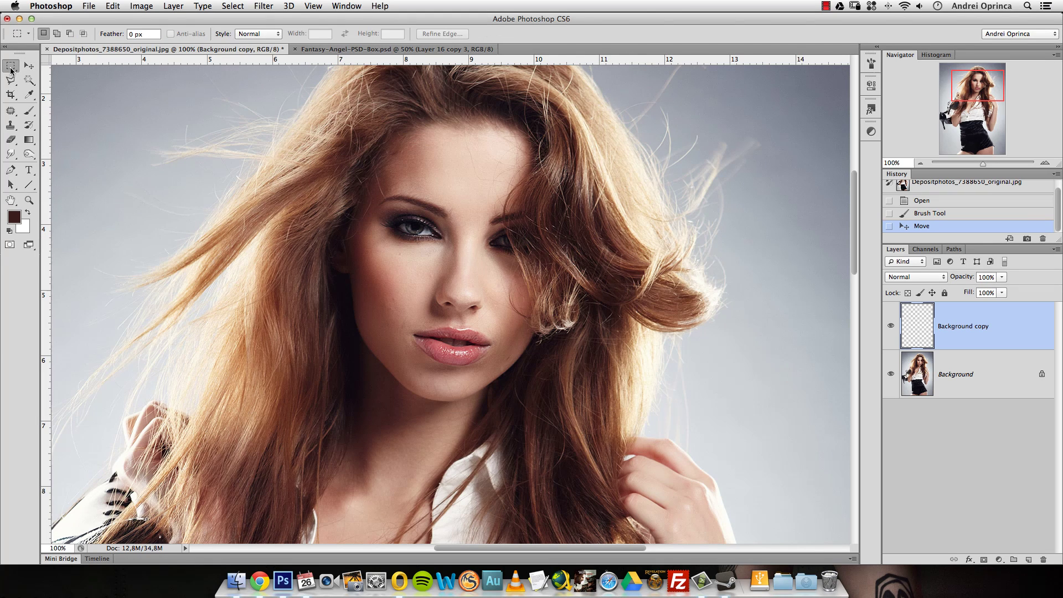
left_click_drag(298, 187, 535, 308)
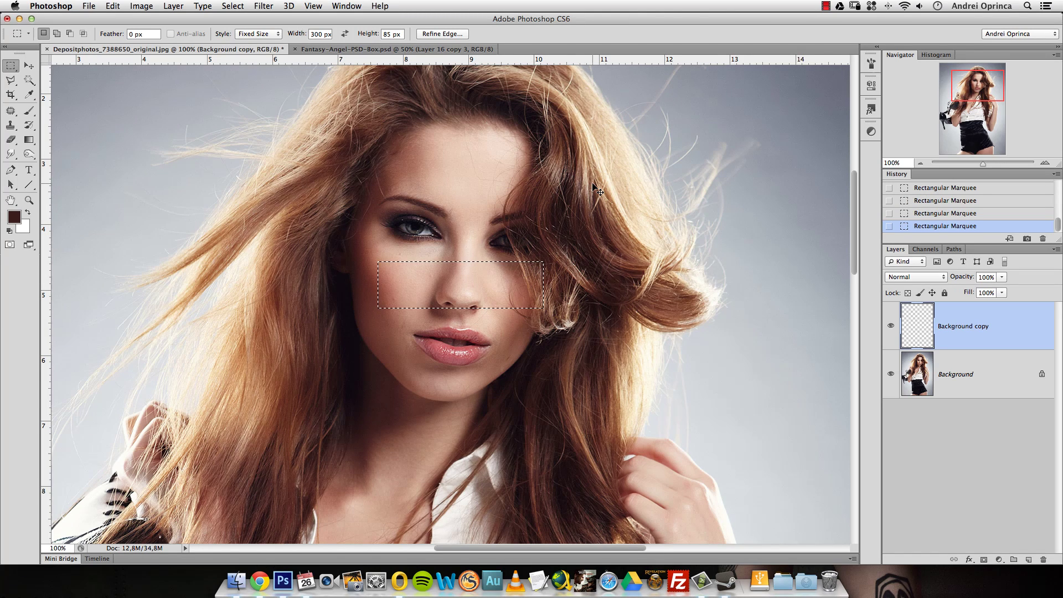
key("super+d")
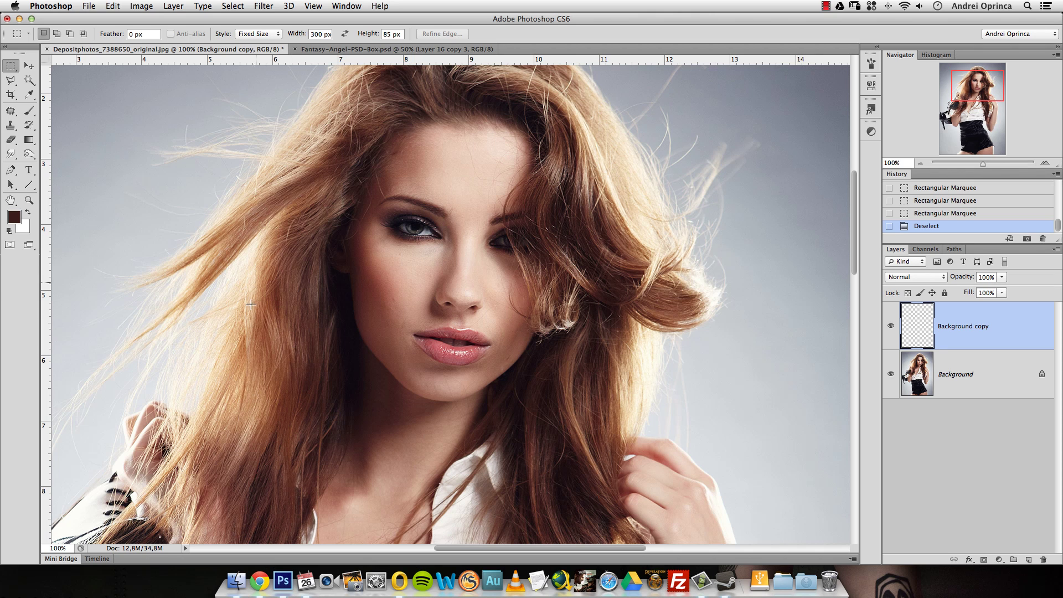
left_click(478, 309)
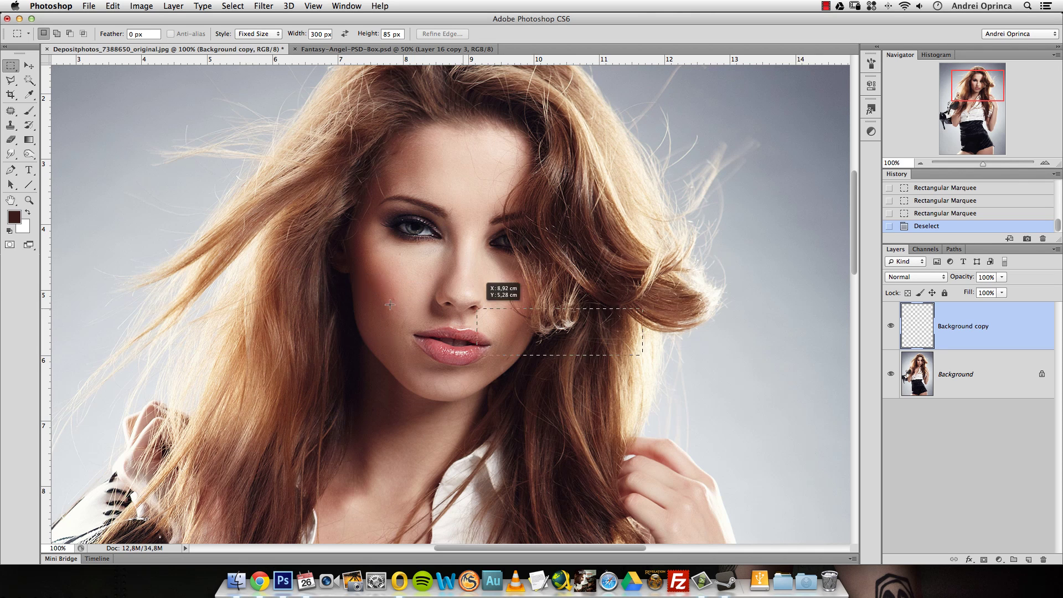
left_click(259, 34)
left_click(252, 16)
left_click(293, 143)
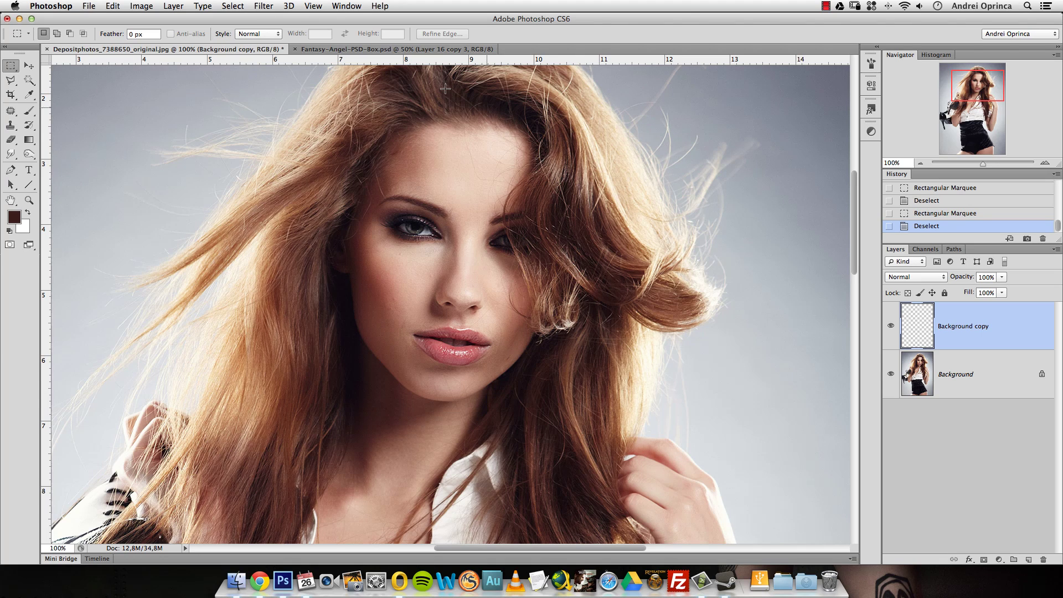
left_click(380, 53)
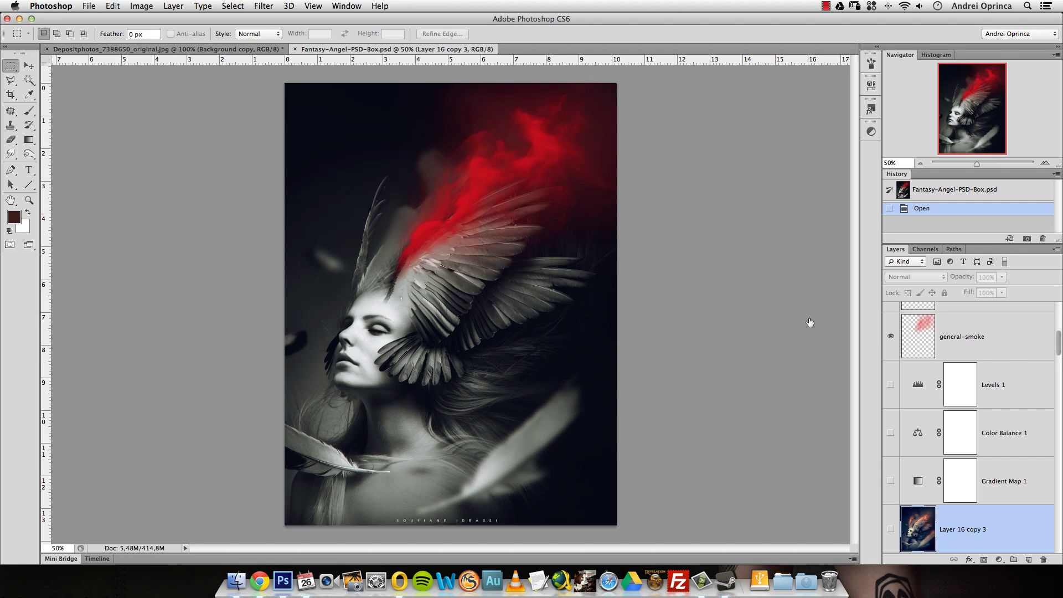
- Scroll the Layers panel and toggle the blue artwork version on and off
left_click_drag(1058, 340, 1059, 363)
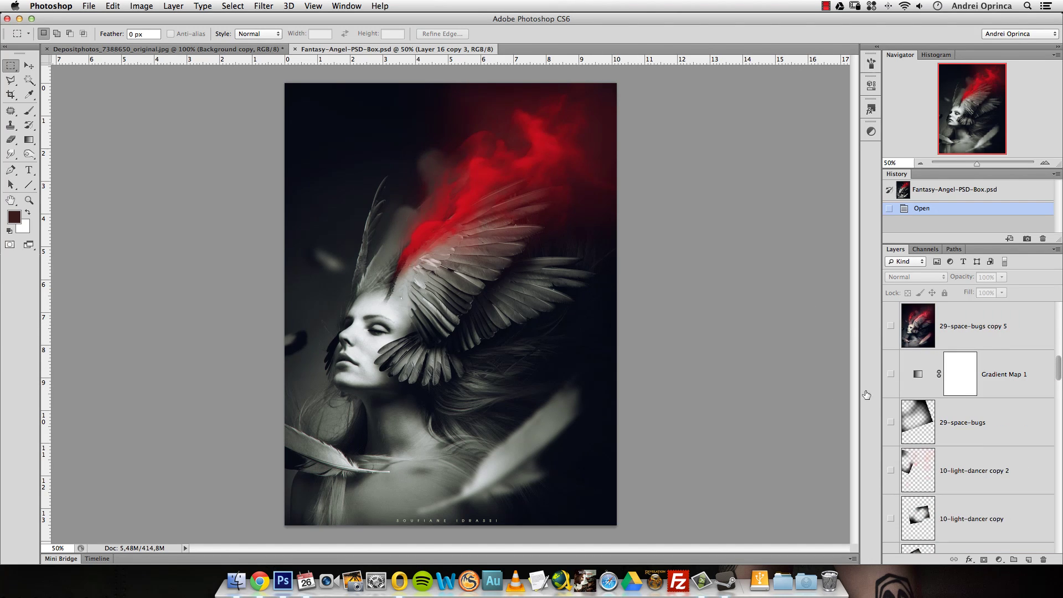
left_click_drag(1058, 371, 1053, 324)
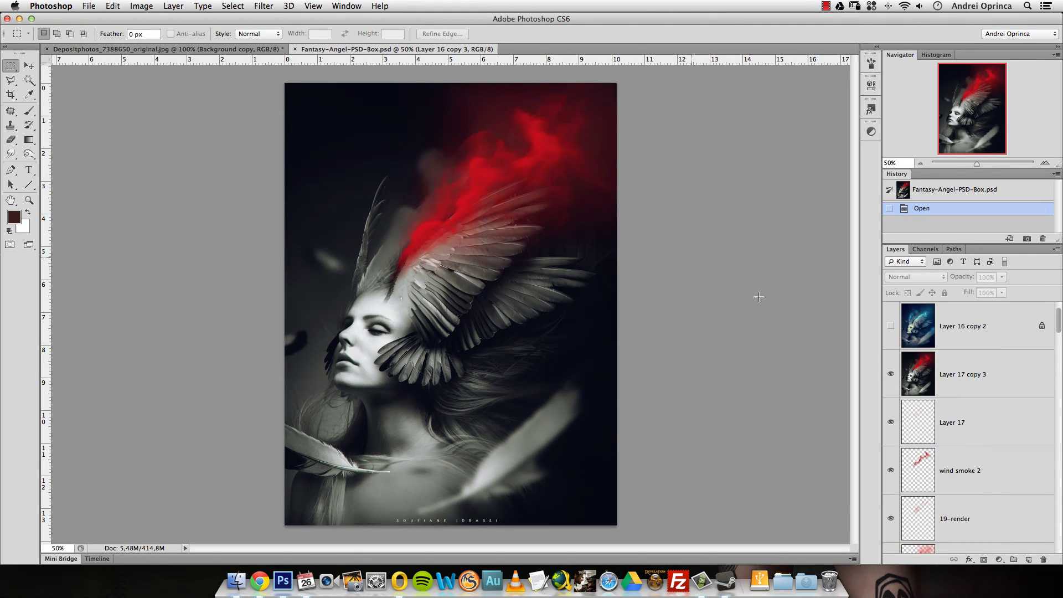
left_click(891, 326)
left_click(891, 325)
- Hide Layer 17 copy 3 and move the layer selection up to wind smoke 2
left_click(890, 373)
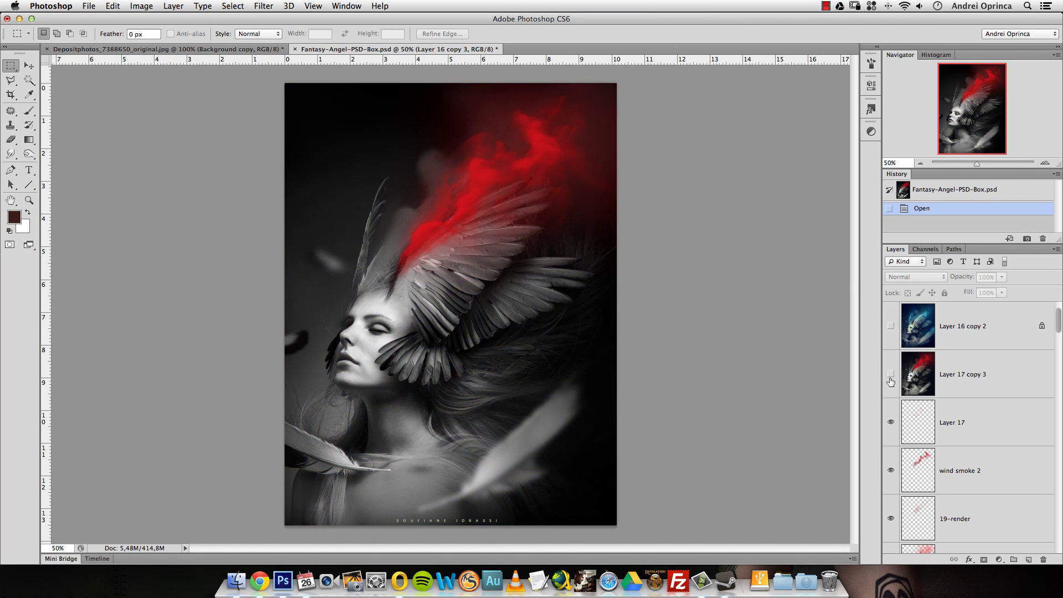
left_click_drag(1056, 323, 1058, 350)
key("alt+bracketright")
key("alt+bracketright")
key("alt+bracketright")
key("alt+bracketright")
key("alt+bracketright")
key("alt+bracketright")
- Show Layer 17 copy 3 again and briefly preview the Layer 16 copy 3 and red-glow copy 5 versions
left_click(891, 374)
left_click(896, 424)
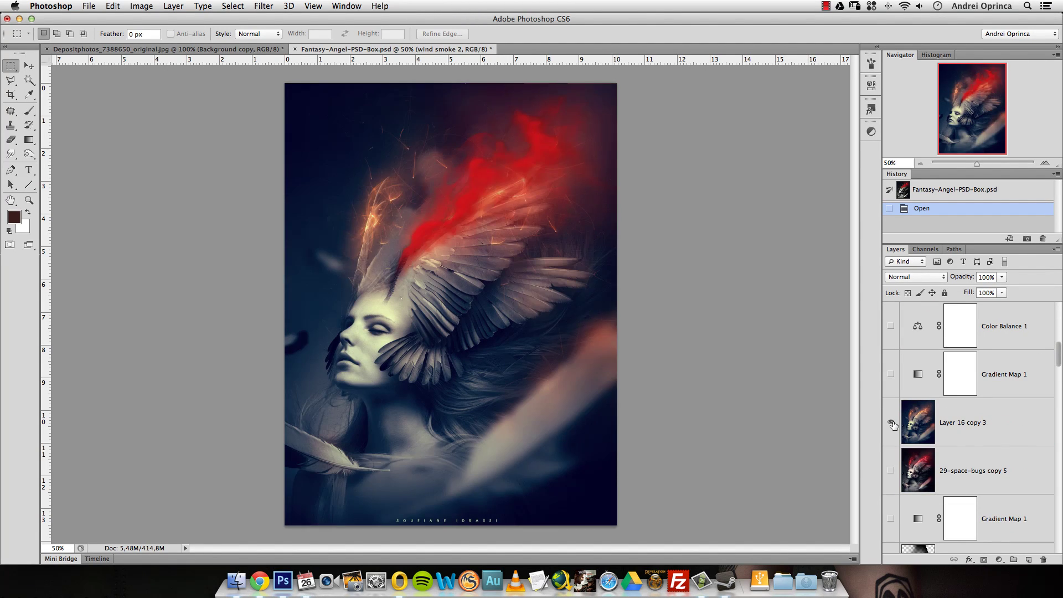
left_click(895, 424)
left_click(891, 471)
left_click(892, 471)
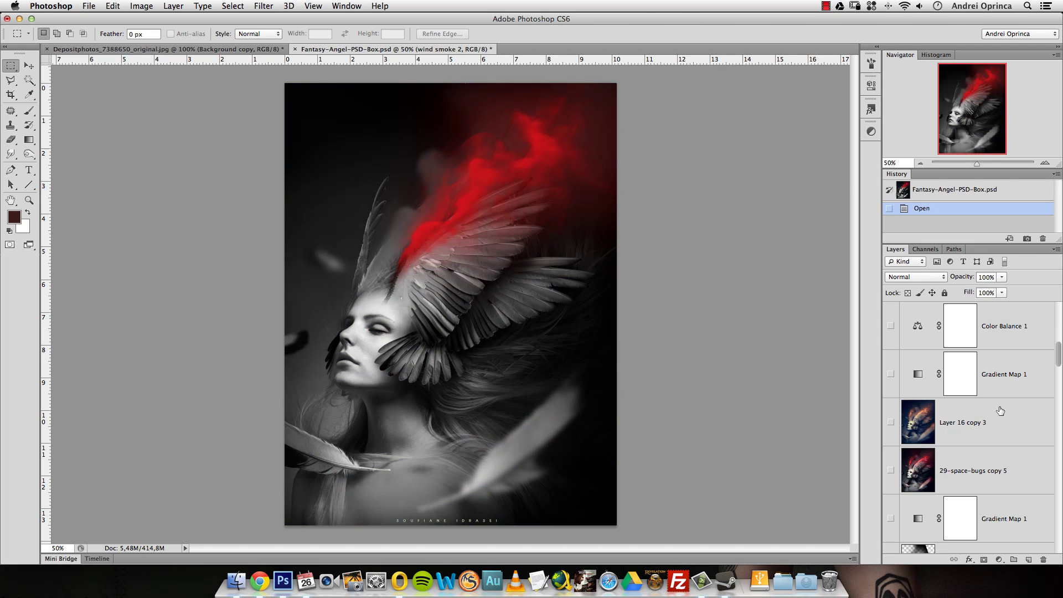
left_click_drag(1059, 364, 1058, 310)
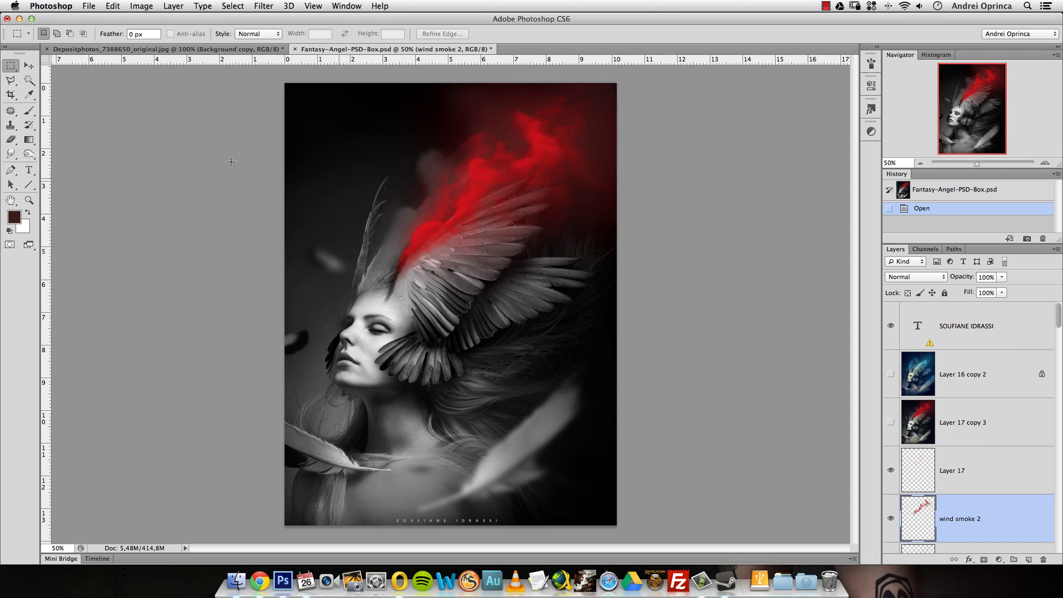
- With the Auto-Select Move tool, pick Layer 17 and wind smoke 2 from the canvas, undoing the accidental move
key("v")
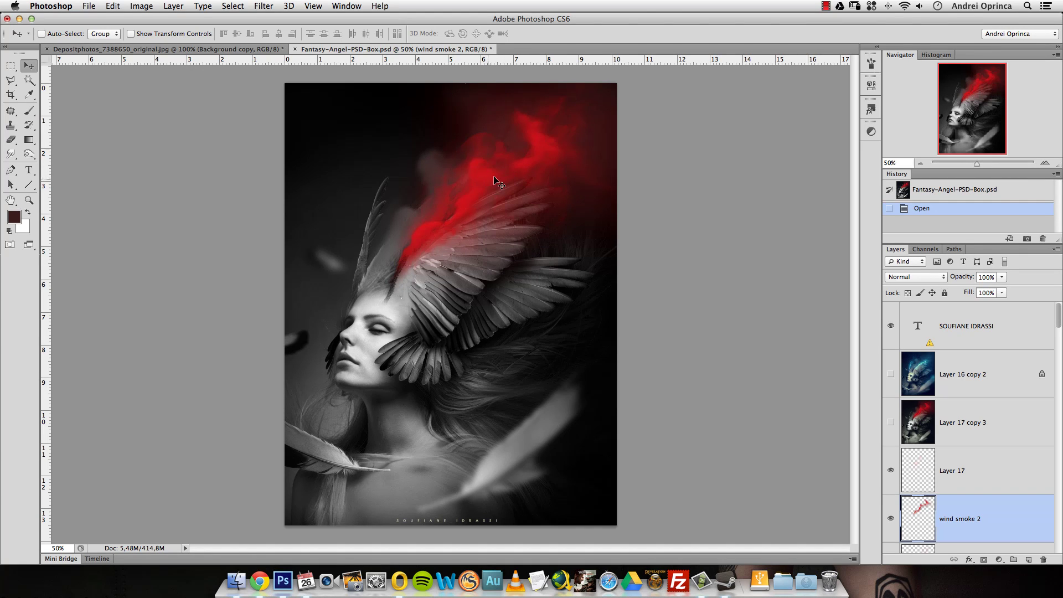
left_click_drag(1058, 316, 1059, 421)
left_click(1016, 460)
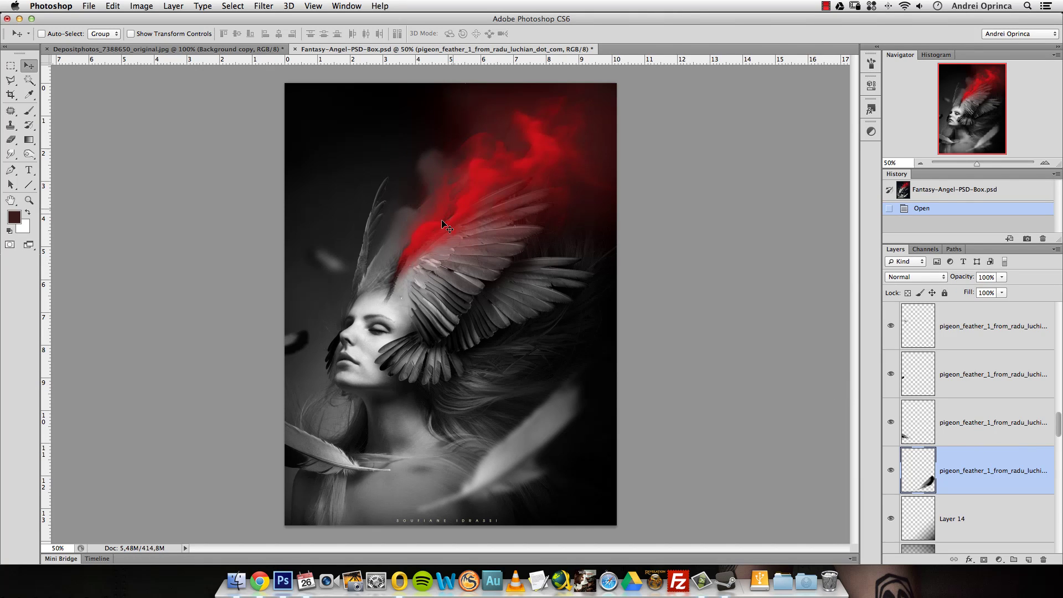
left_click(484, 187, "super")
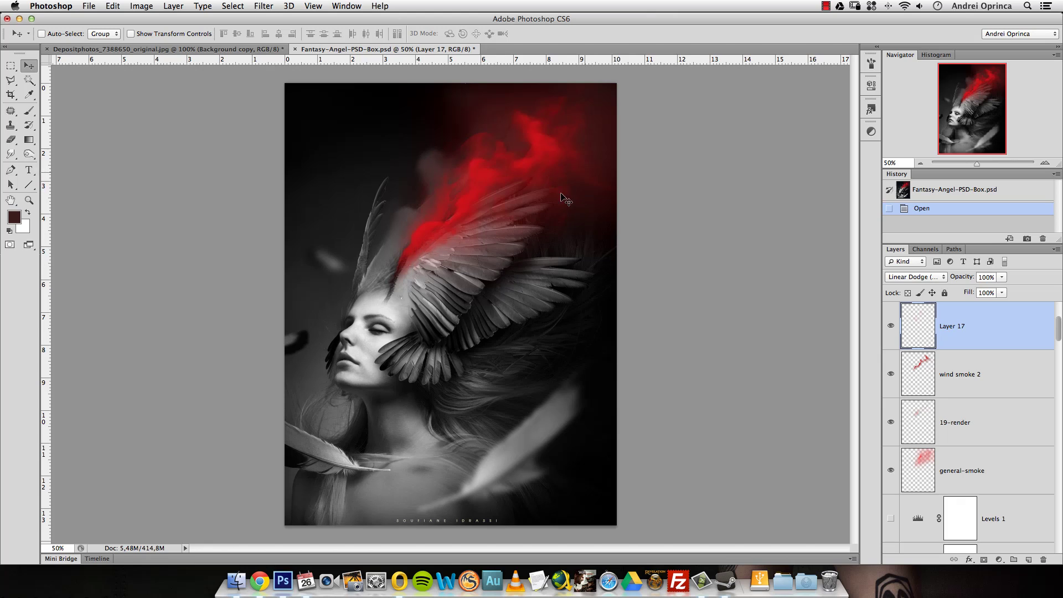
left_click(548, 166, "super")
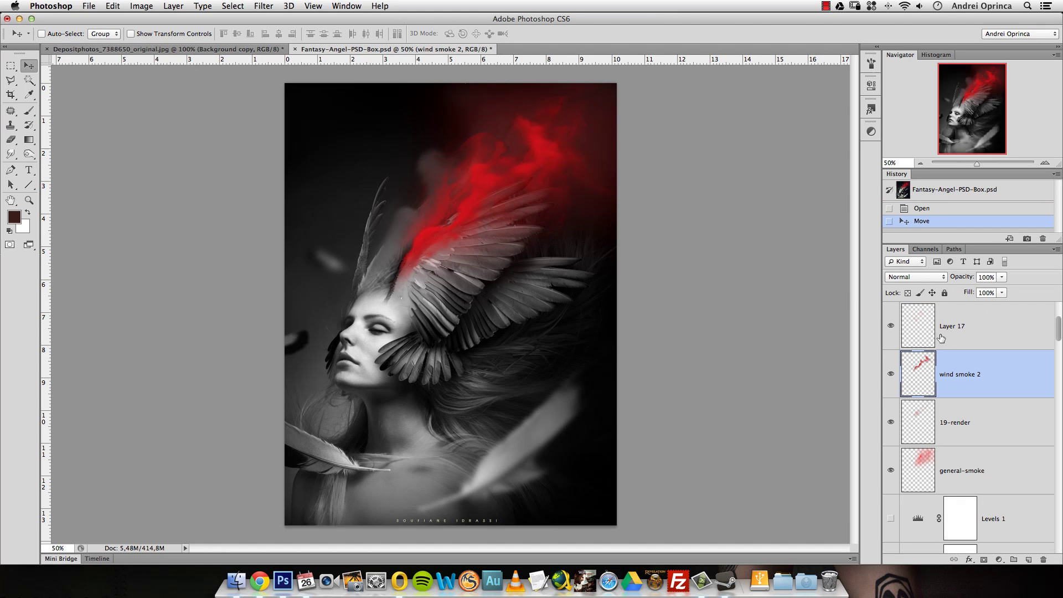
key("super+z")
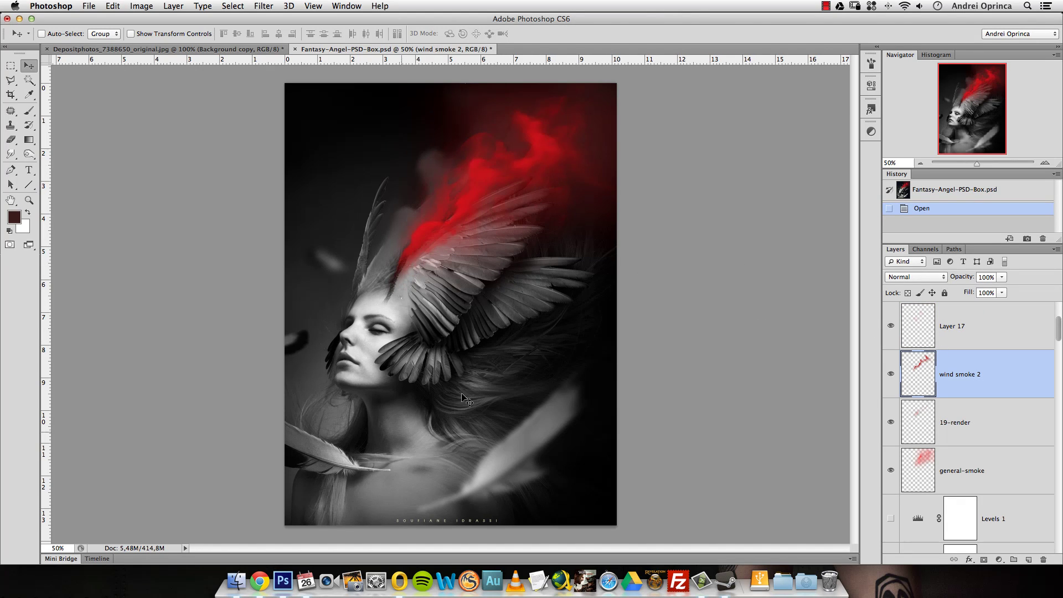
- Pick the lower-left feather's layer and Layer 5 straight from the canvas
left_click(336, 458, "super")
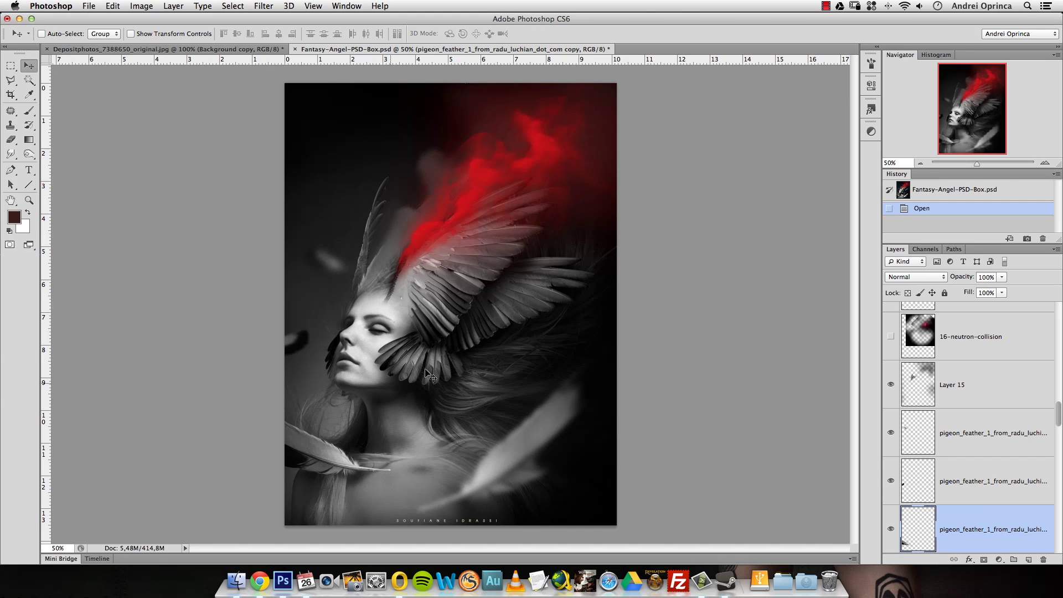
left_click(357, 376, "super")
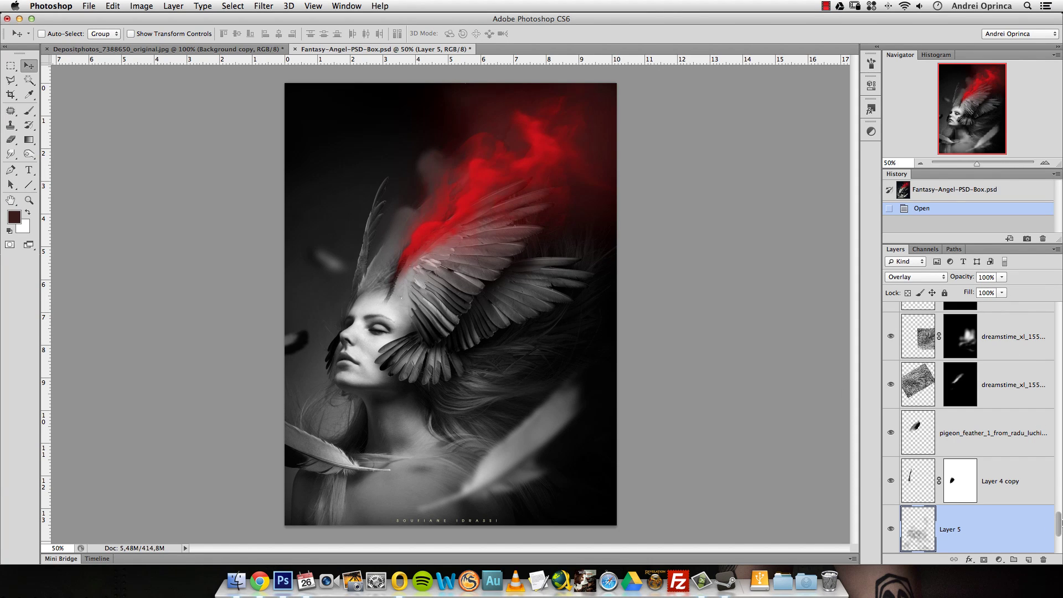
left_click_drag(1059, 525, 1031, 361)
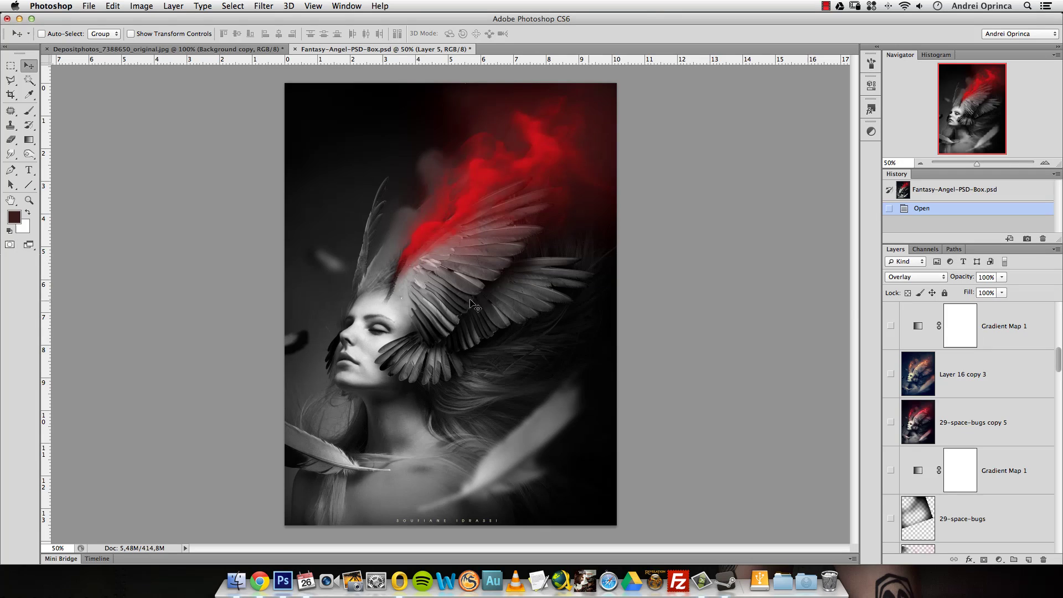
left_click_drag(1059, 361, 1059, 382)
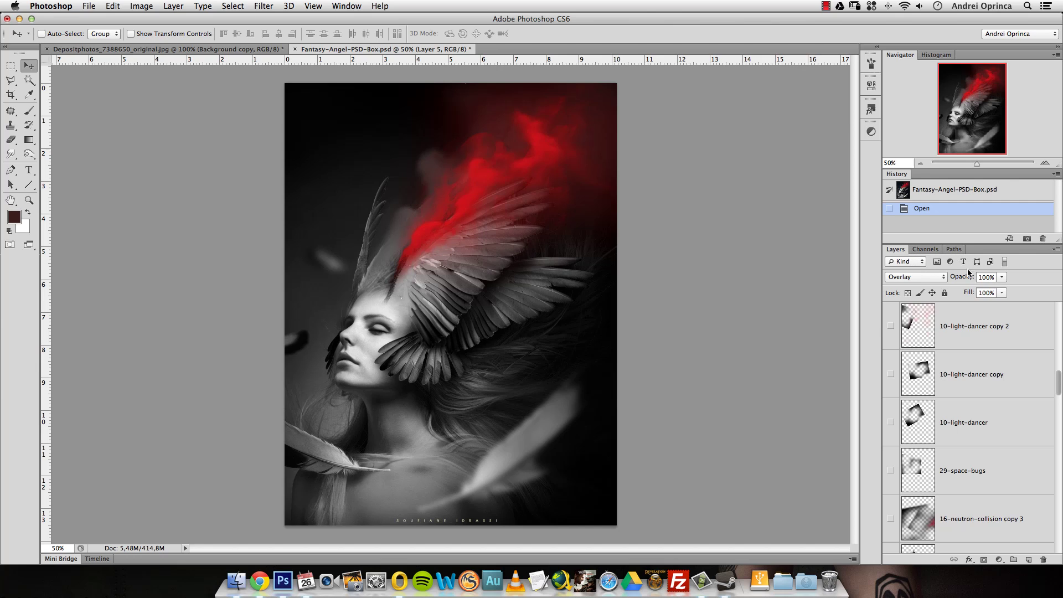
left_click(918, 261)
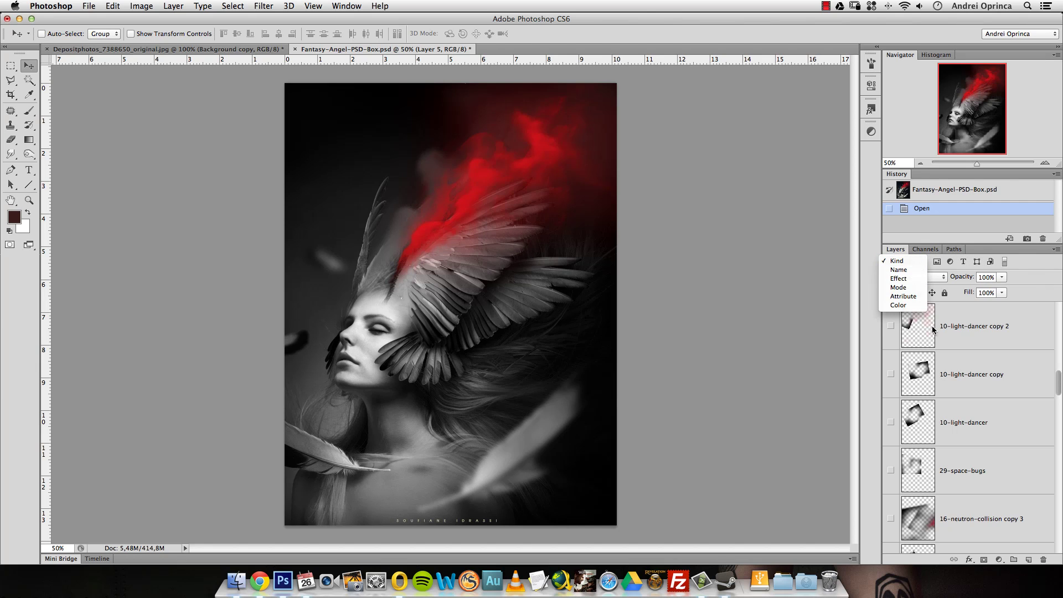
left_click(908, 271)
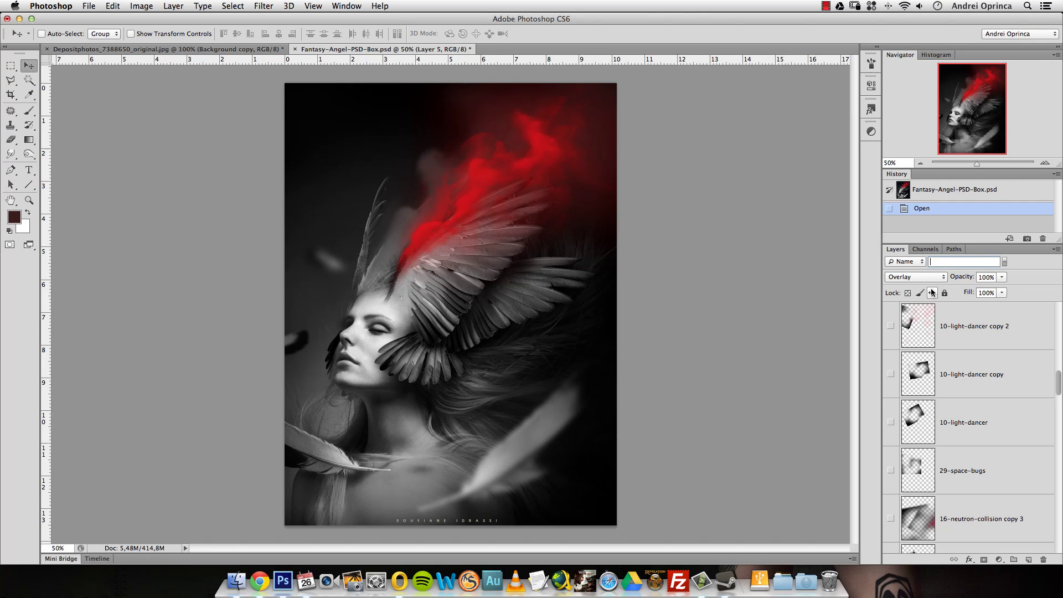
type("feath")
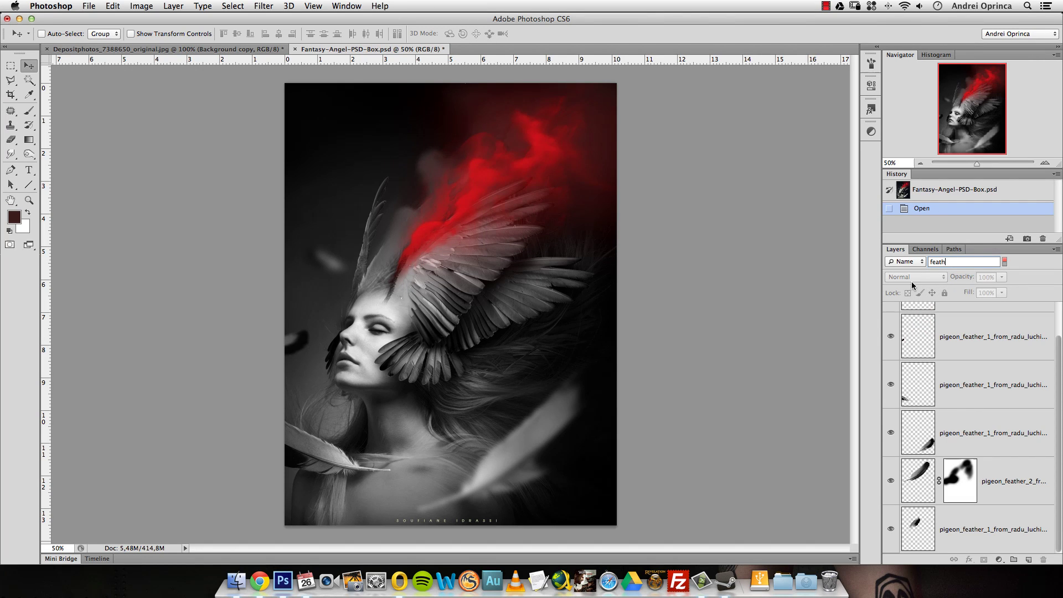
type("er")
scroll(1058, 367, "up", 3)
scroll(1024, 388, "down", 3)
scroll(1060, 365, "up", 1)
left_click(919, 267)
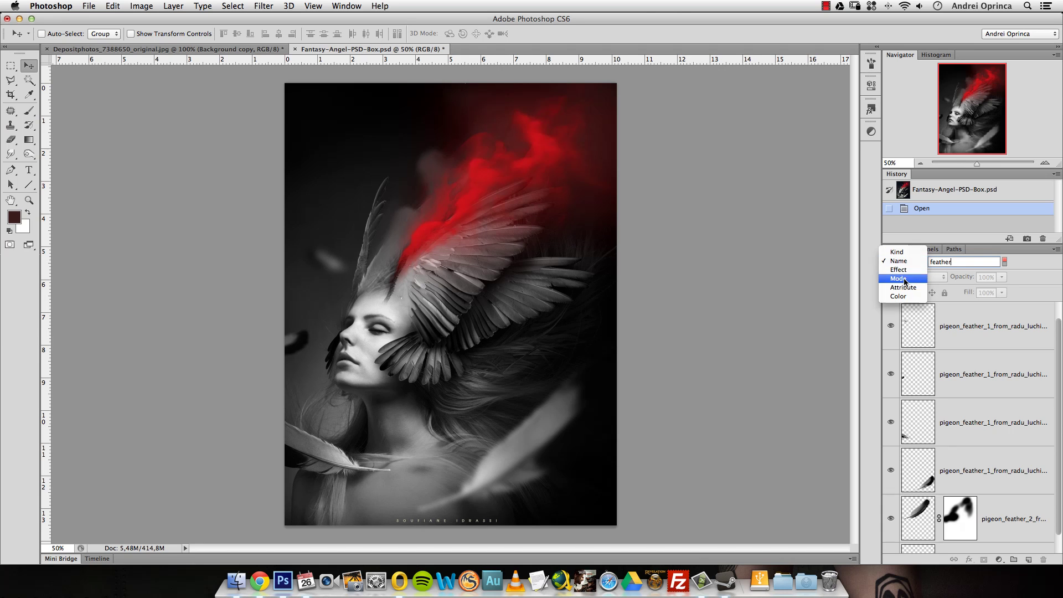
left_click(901, 271)
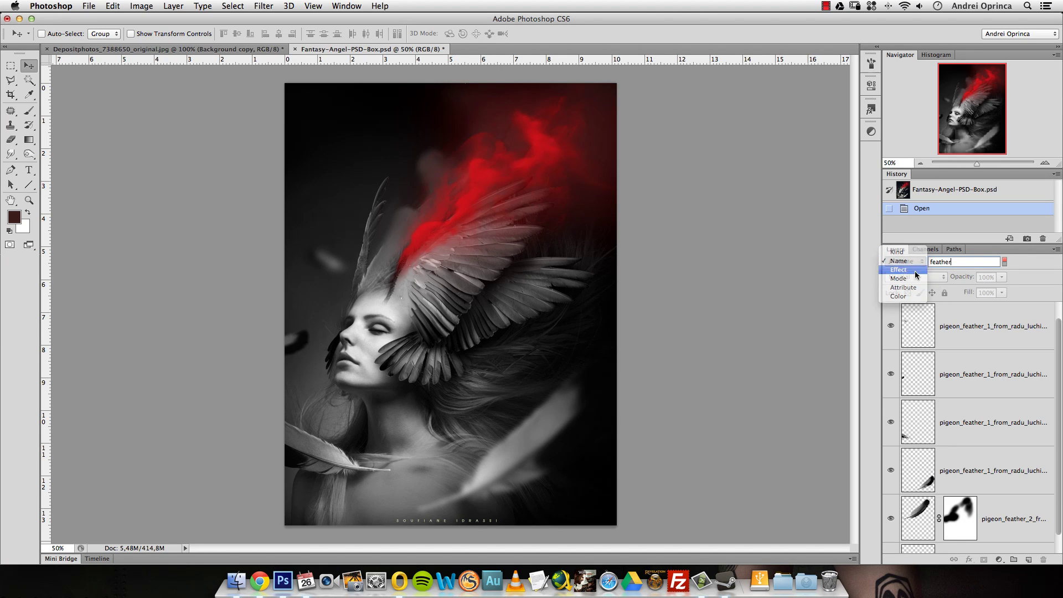
left_click(1005, 261)
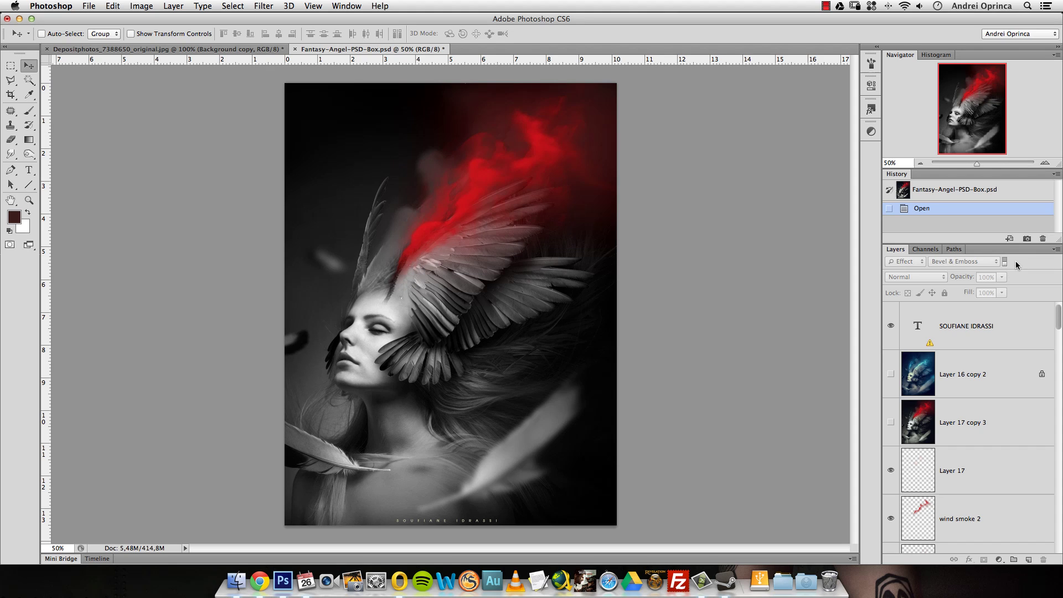
left_click(1005, 262)
left_click(908, 261)
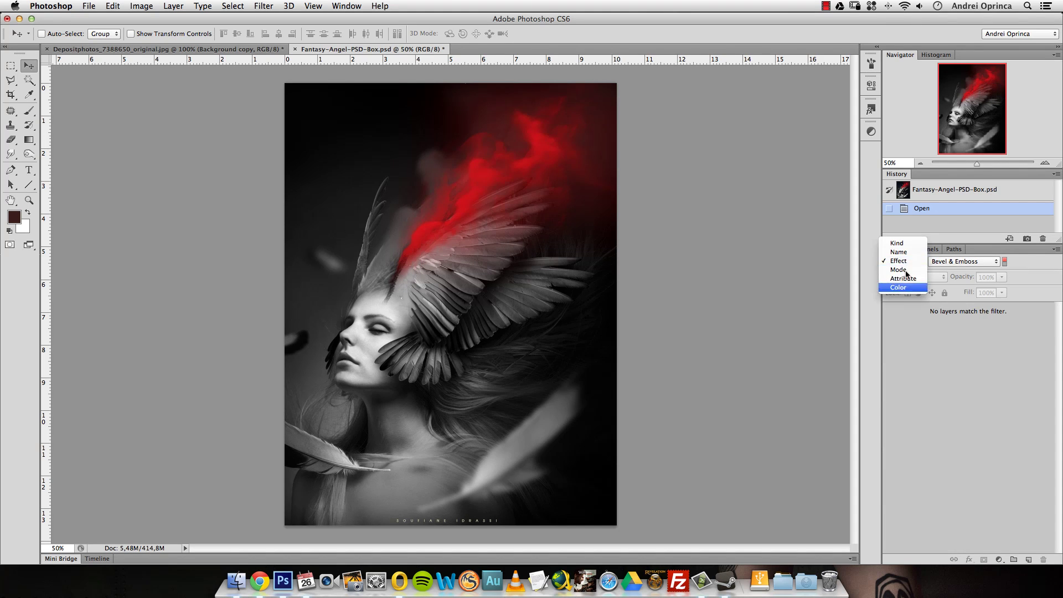
left_click(1008, 264)
left_click(1005, 260)
left_click(1005, 260)
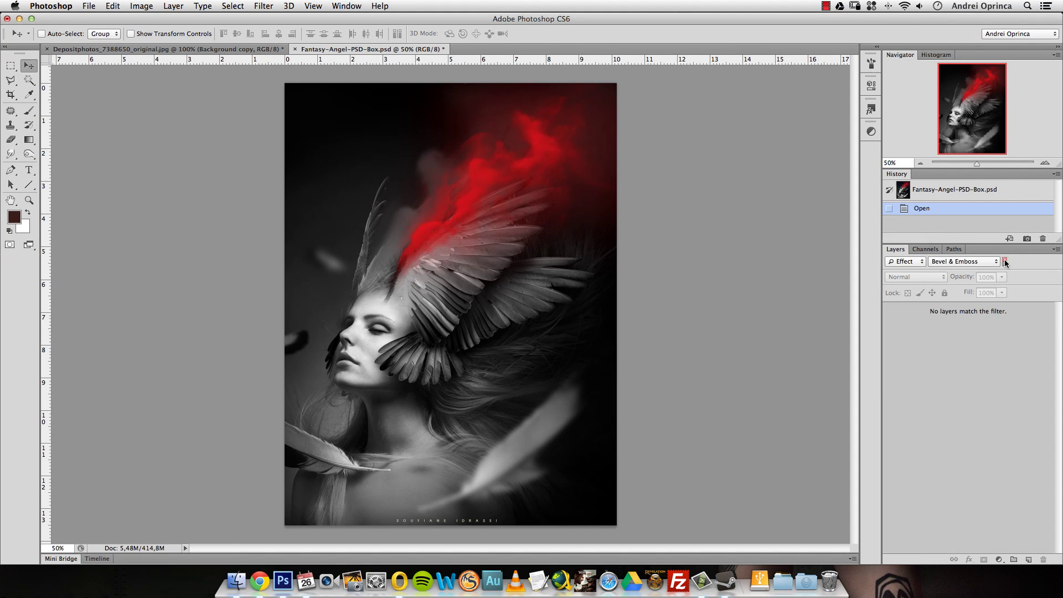
left_click(1006, 260)
left_click(1006, 261)
left_click(906, 261)
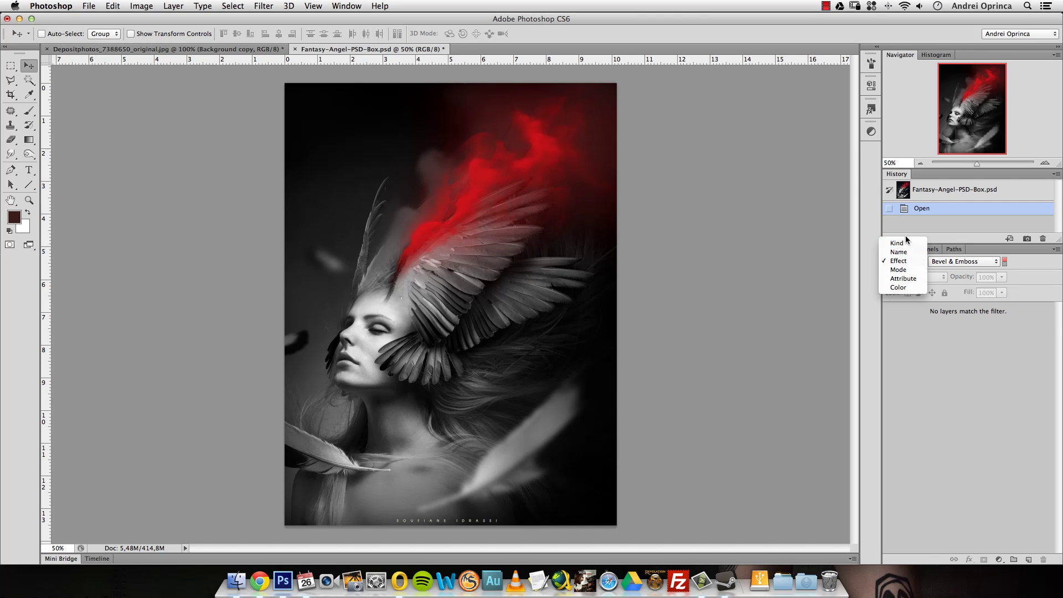
left_click(898, 243)
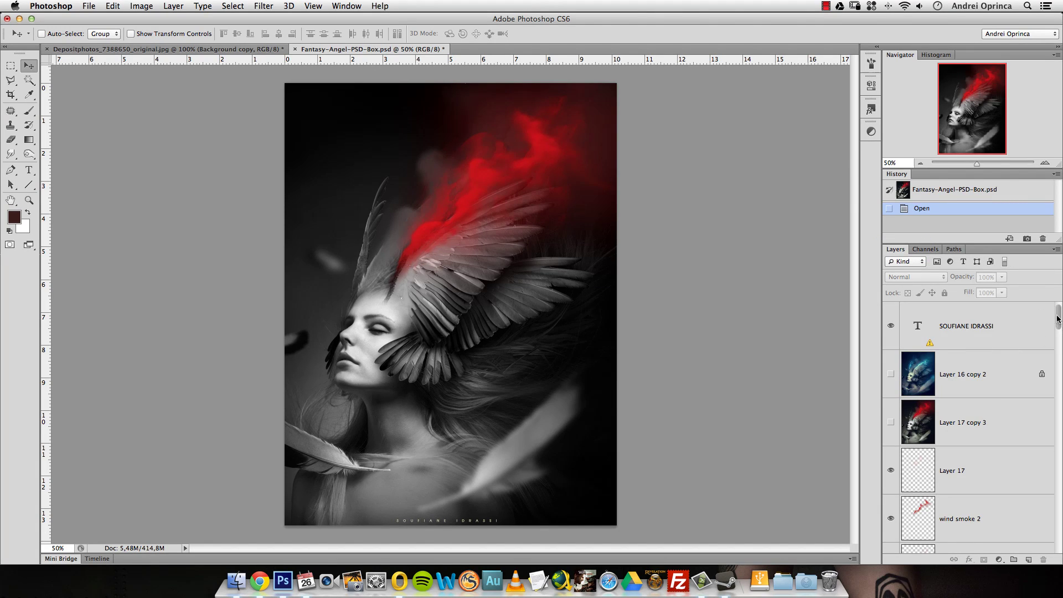
mouse_move(1058, 318)
left_mouse_down()
mouse_move(1057, 387)
mouse_move(1057, 316)
left_mouse_up()
mouse_move(1058, 319)
left_mouse_down()
mouse_move(1058, 387)
mouse_move(1057, 315)
left_mouse_up()
right_click(526, 231)
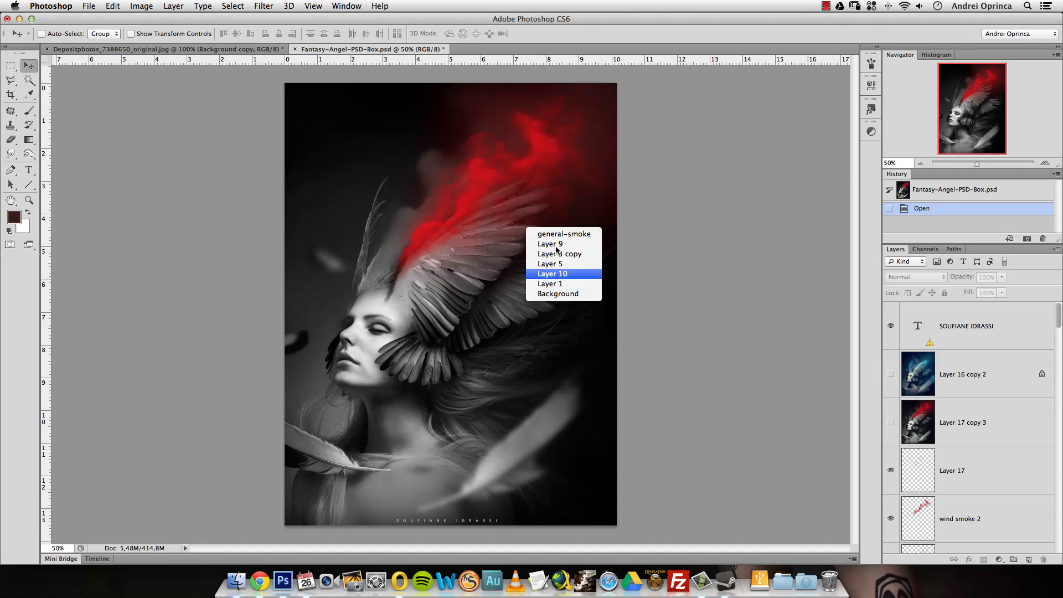
right_click(479, 192)
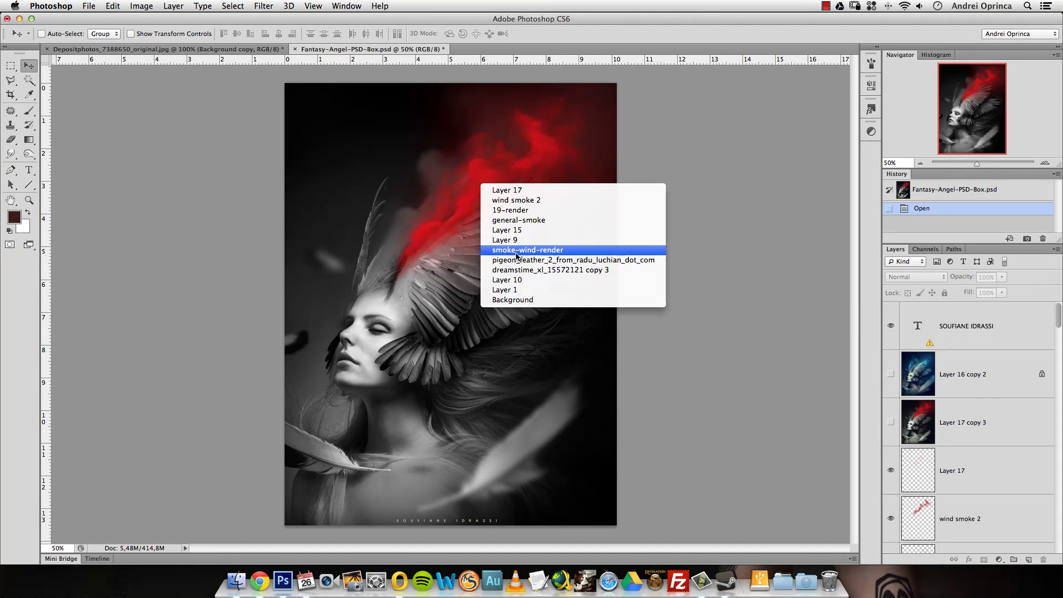
right_click(350, 466)
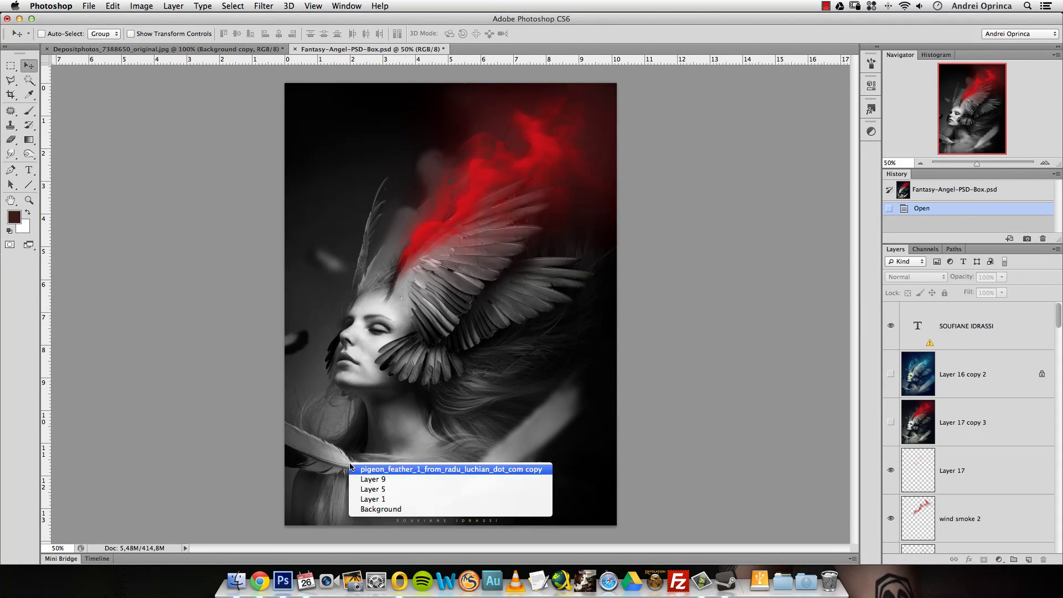
left_click(390, 479)
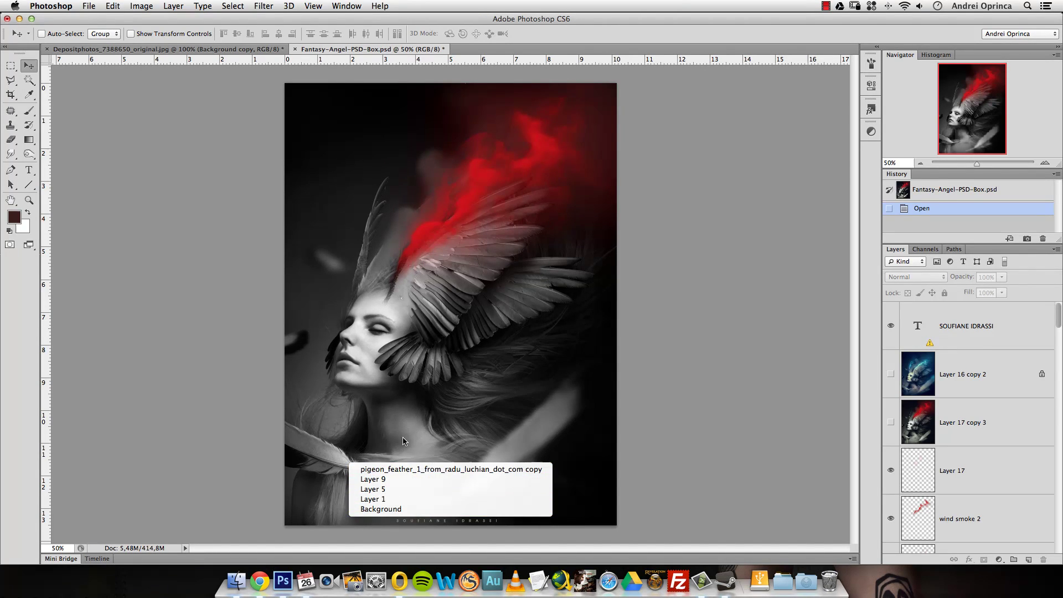
left_click(1059, 314)
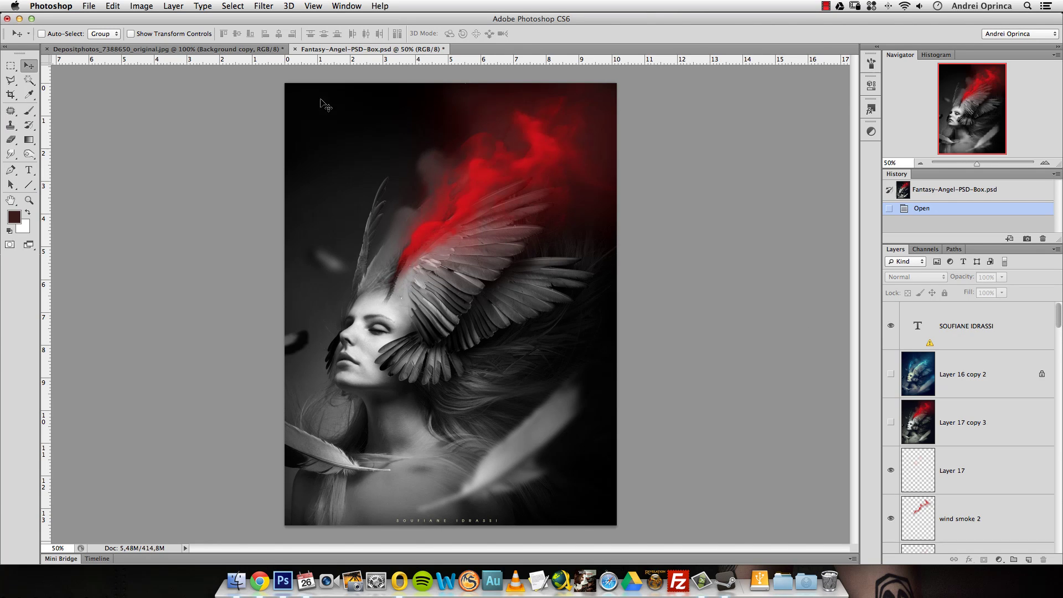
- On the Depositphotos portrait, delete the Background copy layer and reset colours to default
left_click(197, 51)
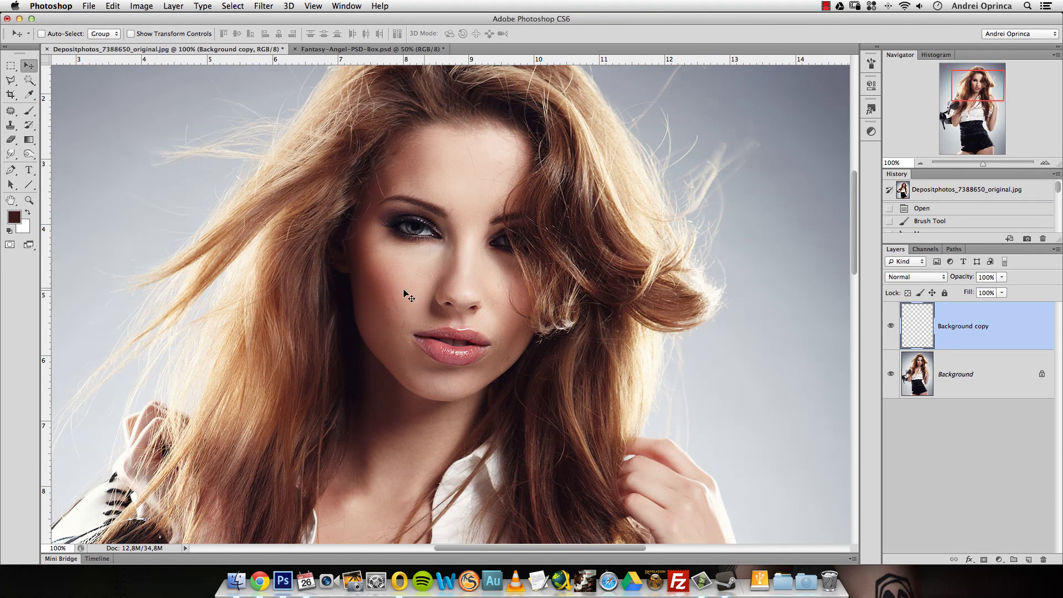
left_click_drag(1039, 338, 1044, 559)
key("d")
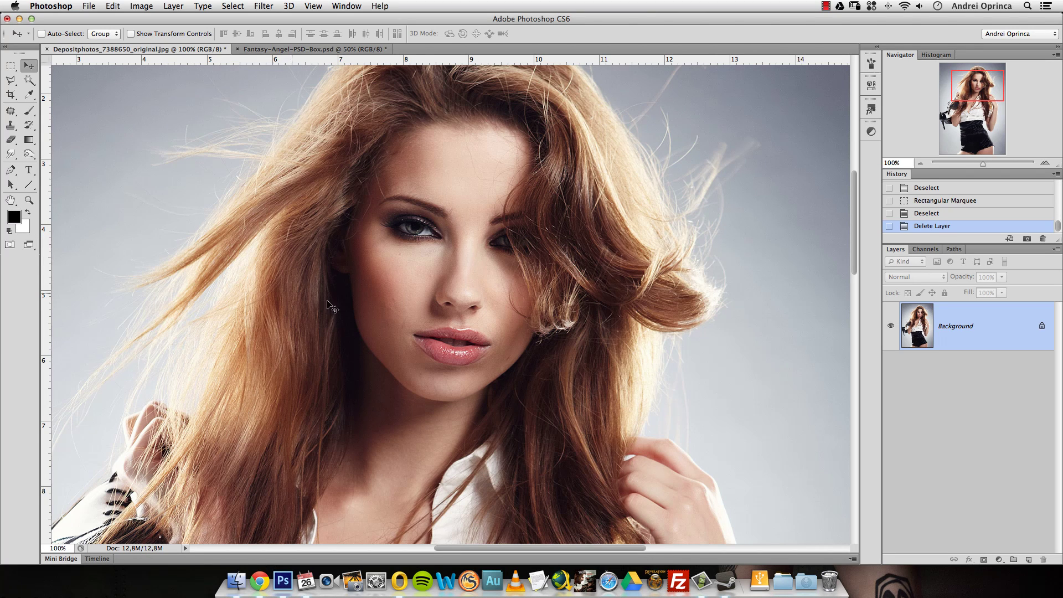
- Set the foreground colour to red and the background colour to cyan
left_click(14, 217)
left_click(676, 242)
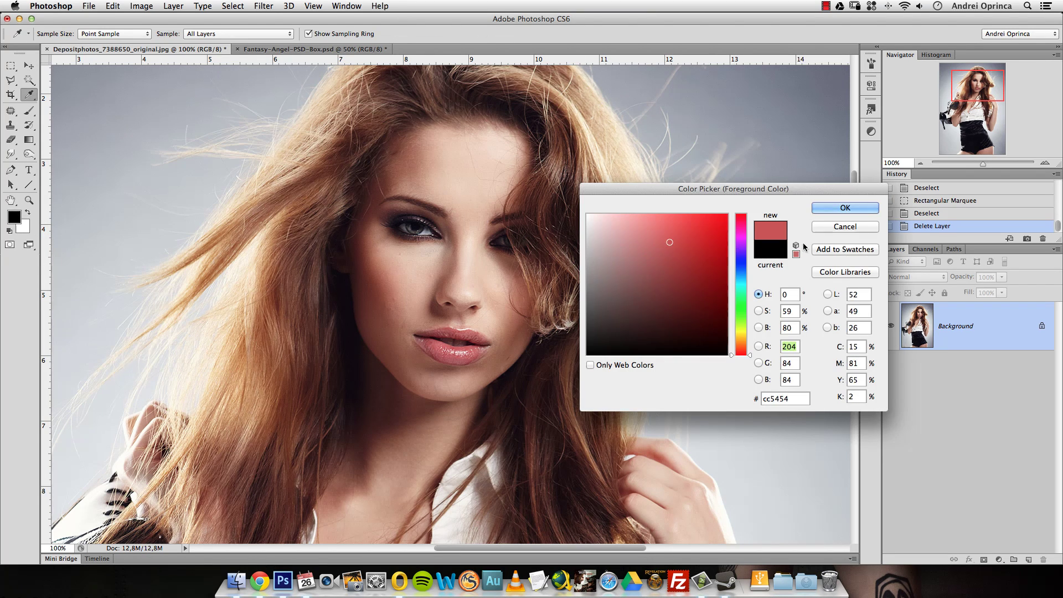
left_click(845, 208)
left_click(23, 226)
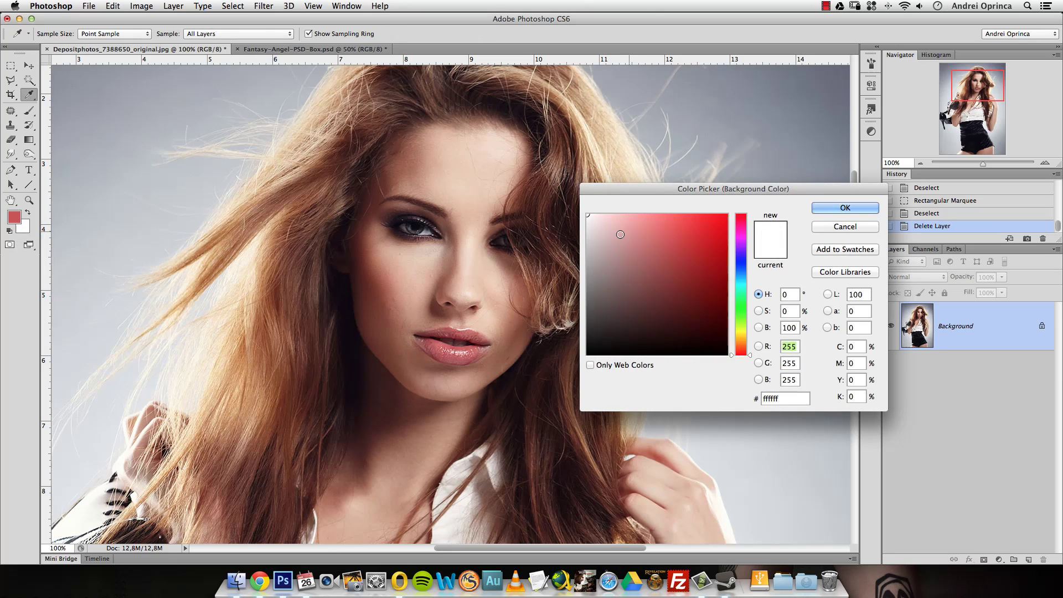
left_click(740, 279)
left_click(715, 245)
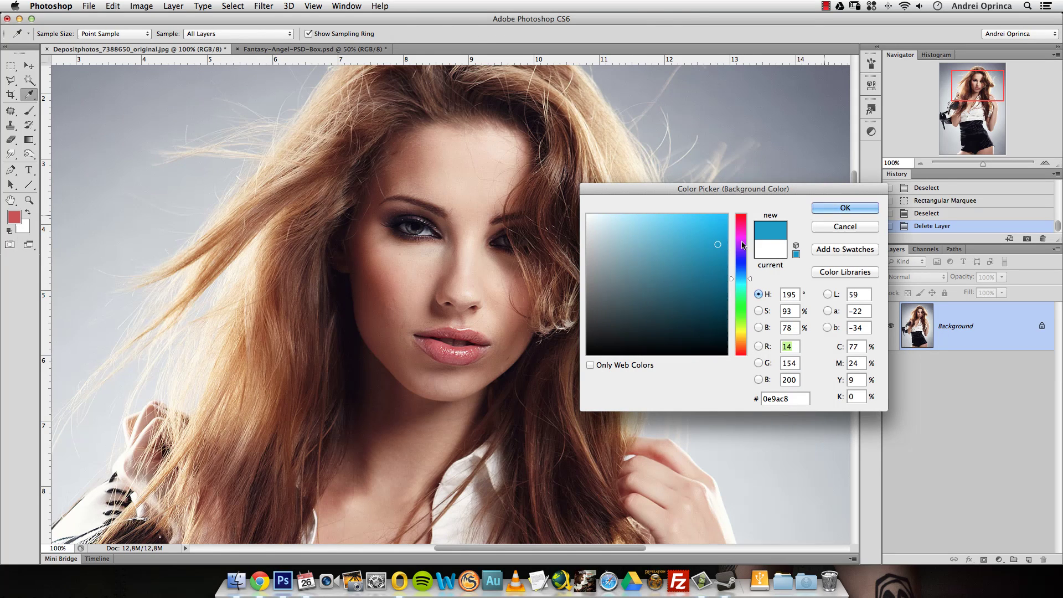
left_click(859, 209)
- Reset colours with D and swap them with X, giving white foreground and black background
key("v")
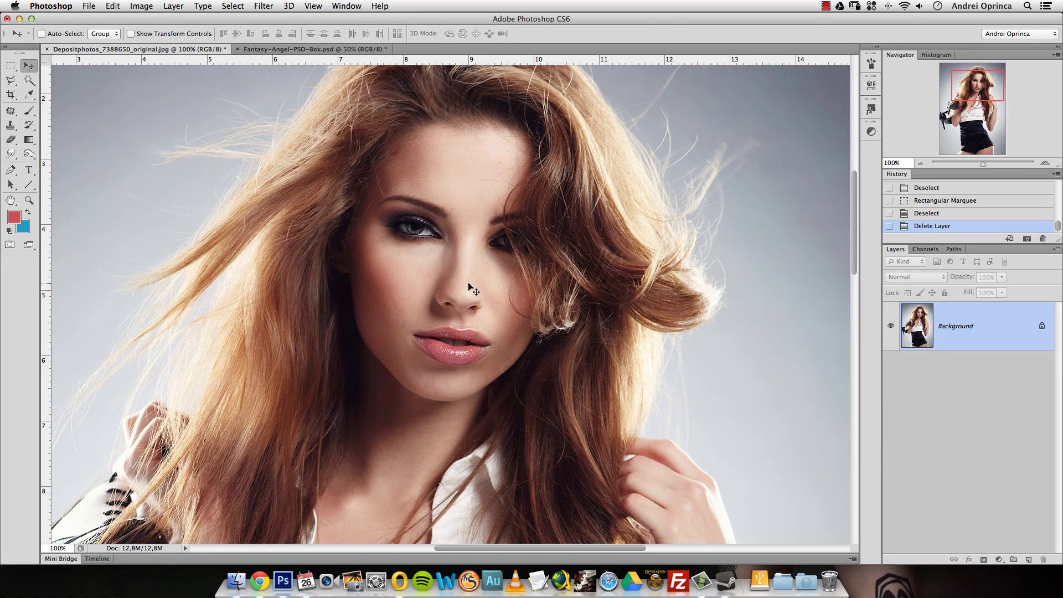
key("d")
key("x")
key("x")
key("x")
key("x")
key("x")
key("x")
key("x")
- In Fantasy-Angel-PSD-Box.psd, select the layer range down to Layer 1, then deselect Layer 16 copy 3
left_click(272, 49)
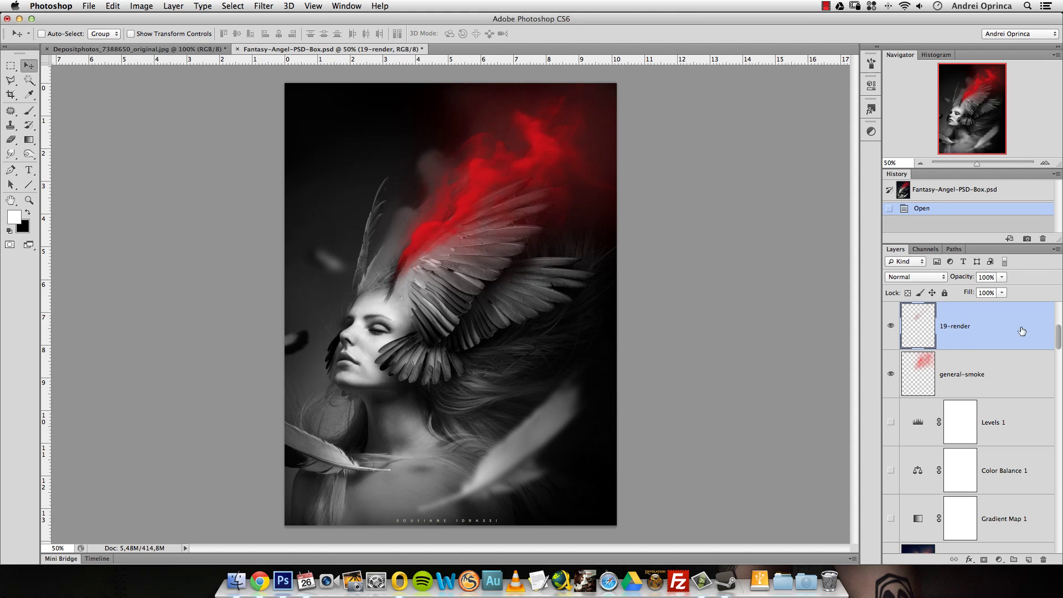
left_click_drag(1059, 344, 1061, 549)
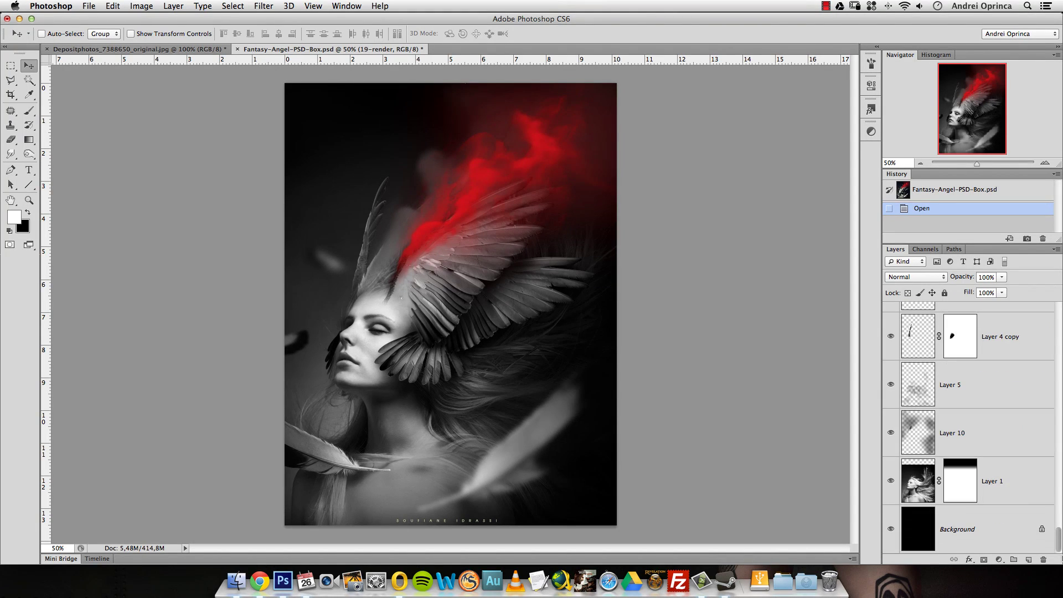
left_click(1016, 486, "shift")
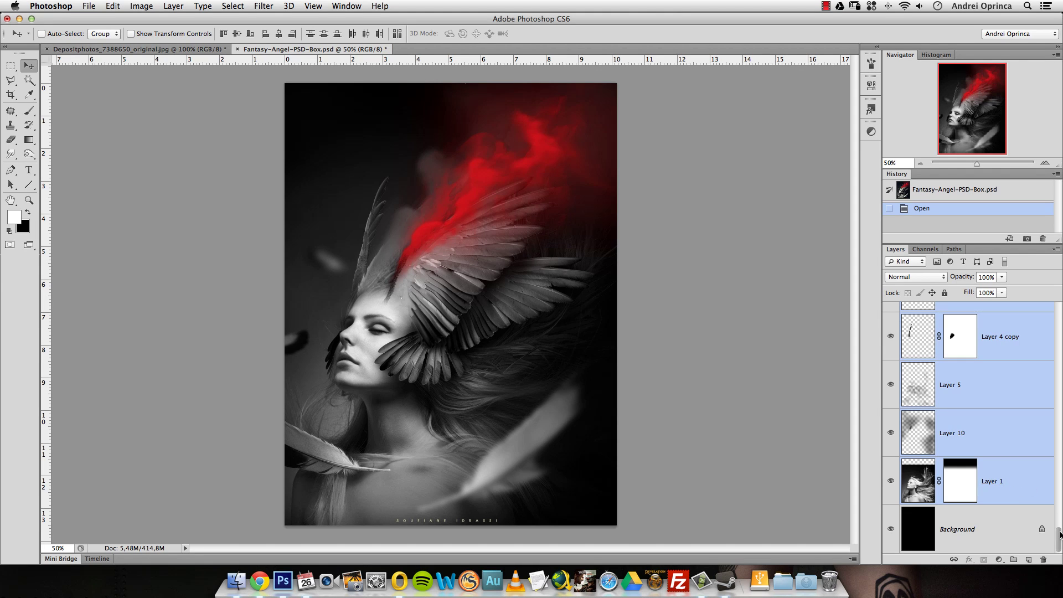
scroll(1059, 535, "up", 3)
left_click_drag(1059, 535, 1050, 334)
scroll(1039, 385, "down", 1)
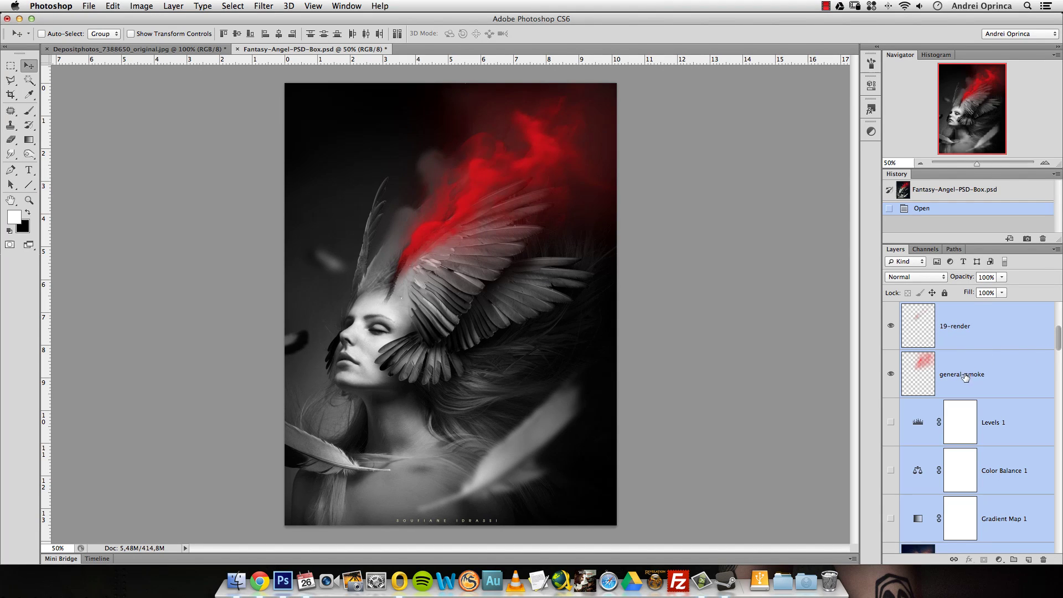
scroll(1037, 376, "down", 3)
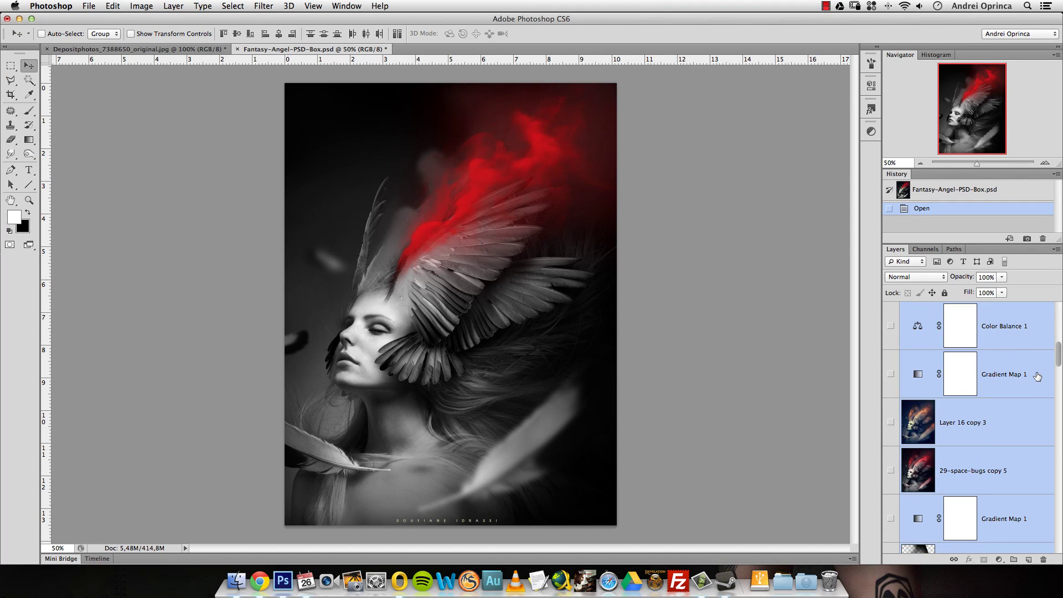
left_click(1001, 422, "super")
- Scroll down the stack, briefly opening 16-neutron-collision's layer style, and select Layer 1
scroll(1040, 388, "down", 5)
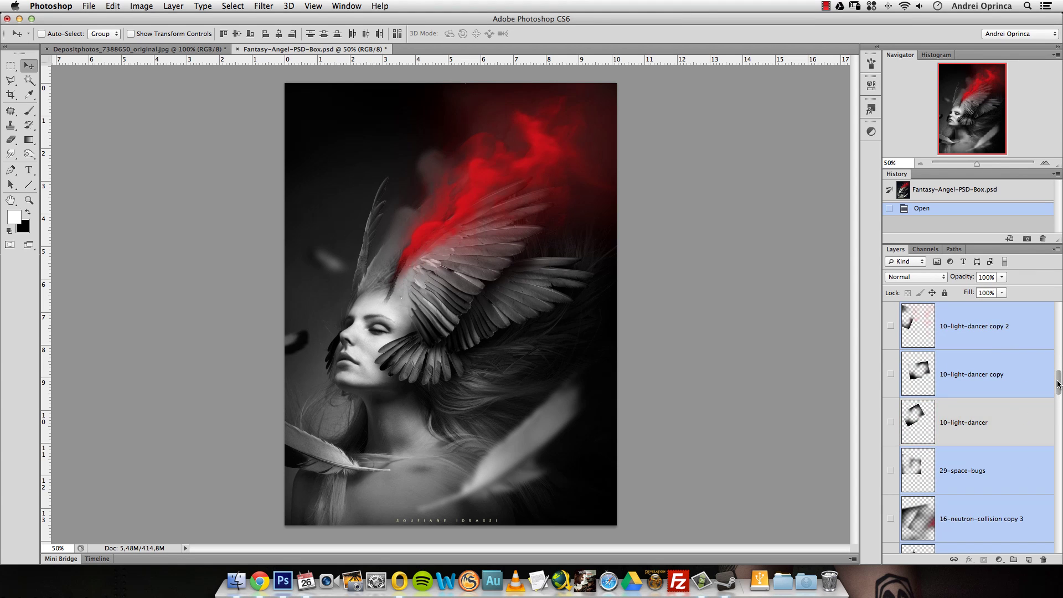
scroll(1041, 387, "down", 4)
double_click(1041, 423)
key("Escape")
scroll(1055, 420, "down", 1)
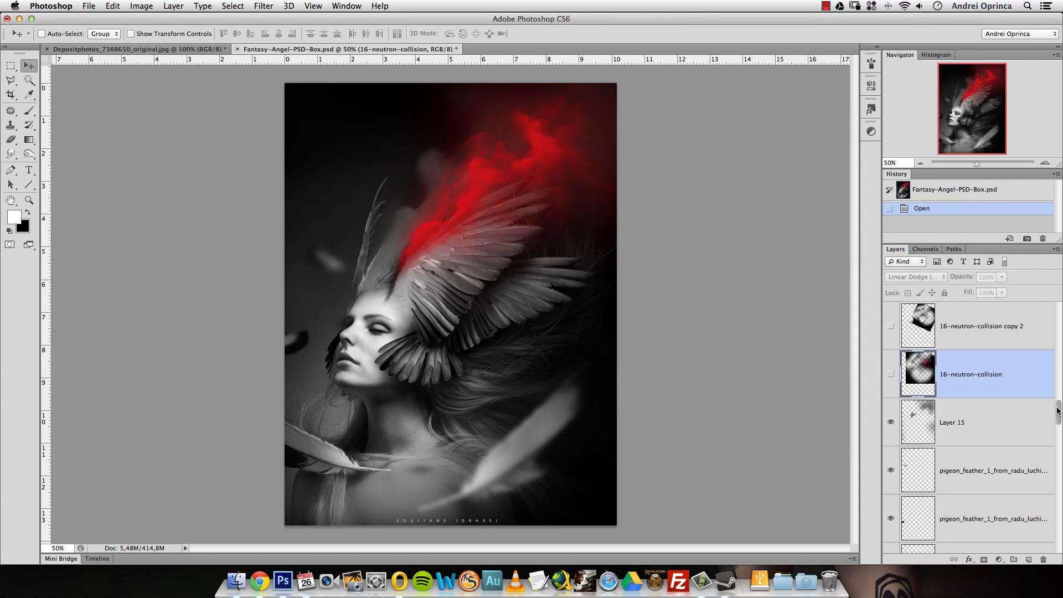
left_click_drag(1058, 411, 1060, 428)
scroll(1003, 388, "down", 10)
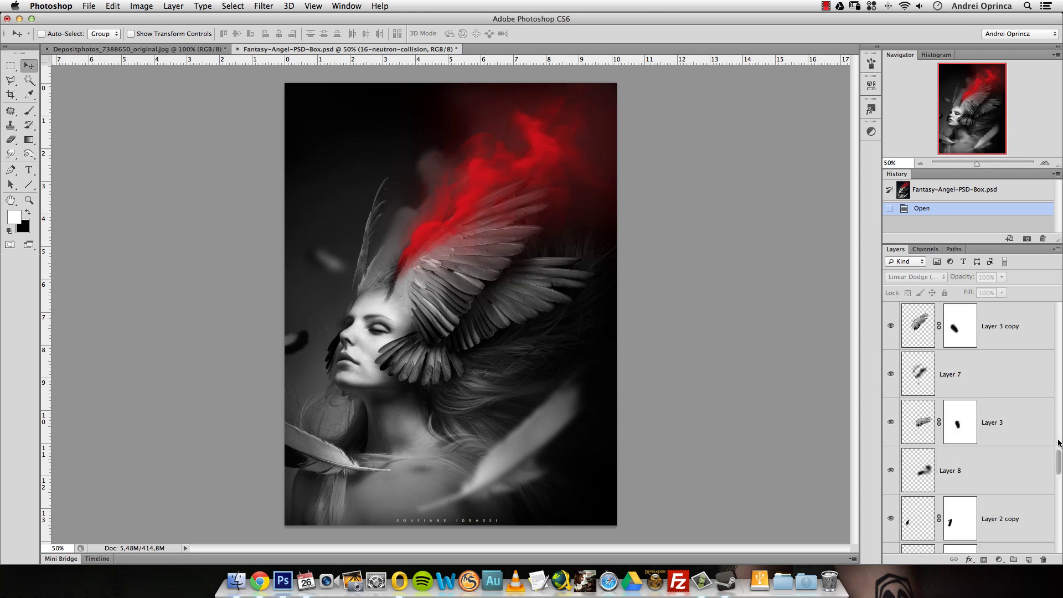
scroll(1052, 528, "down", 3)
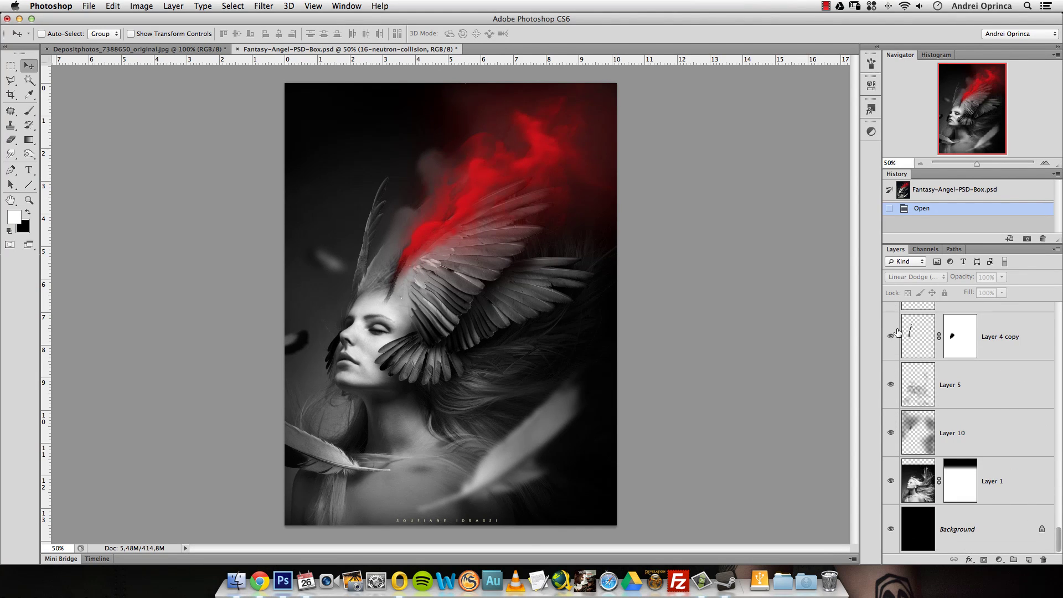
left_click(1039, 489)
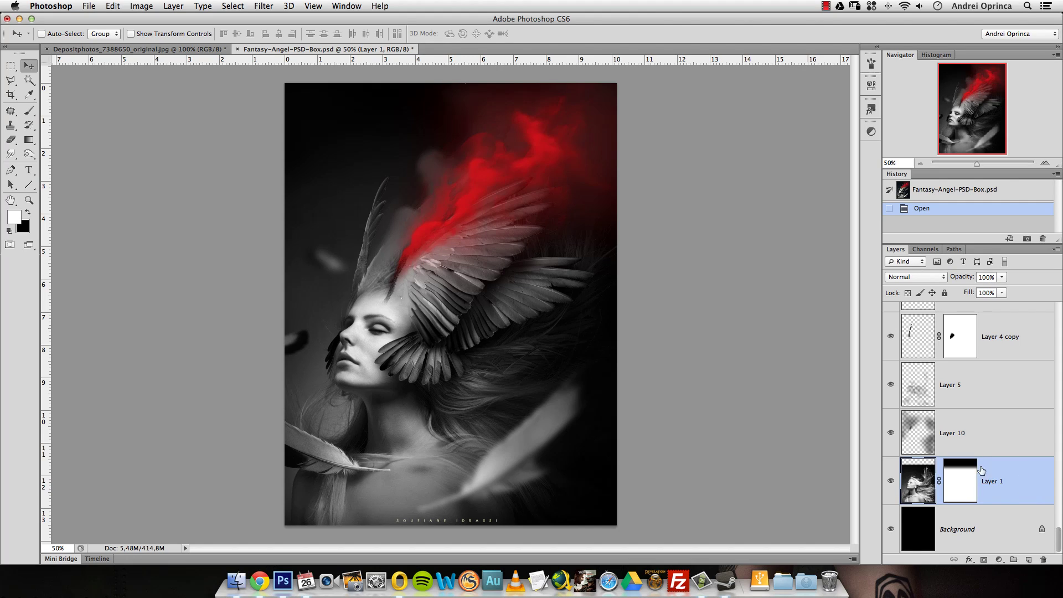
- Alt-click Layer 1's eye to view it alone, then restore all other layers
left_click(891, 482, "alt")
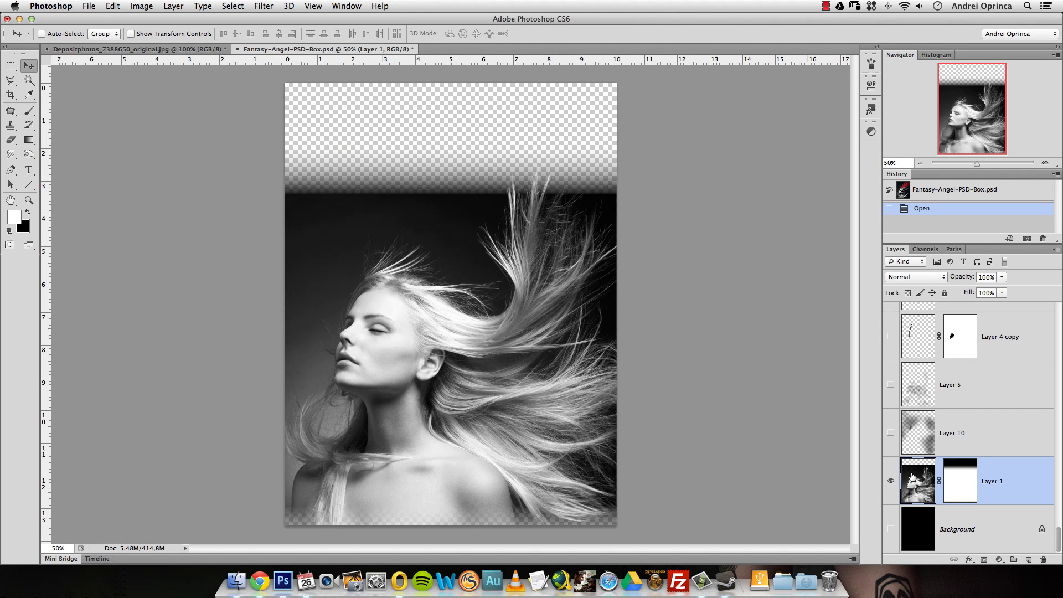
scroll(1037, 338, "up", 5)
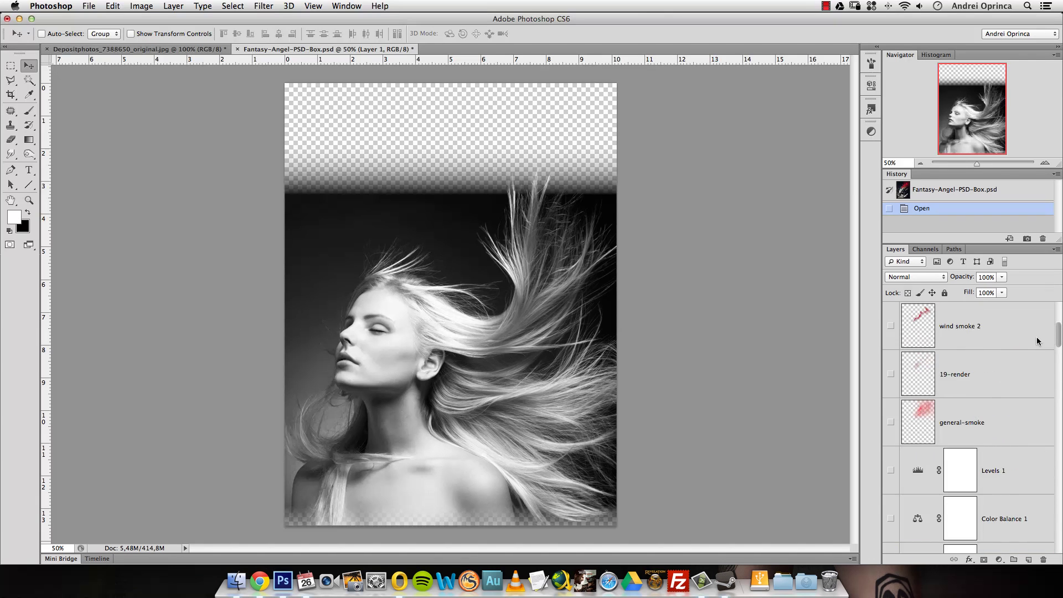
scroll(1041, 496, "down", 3)
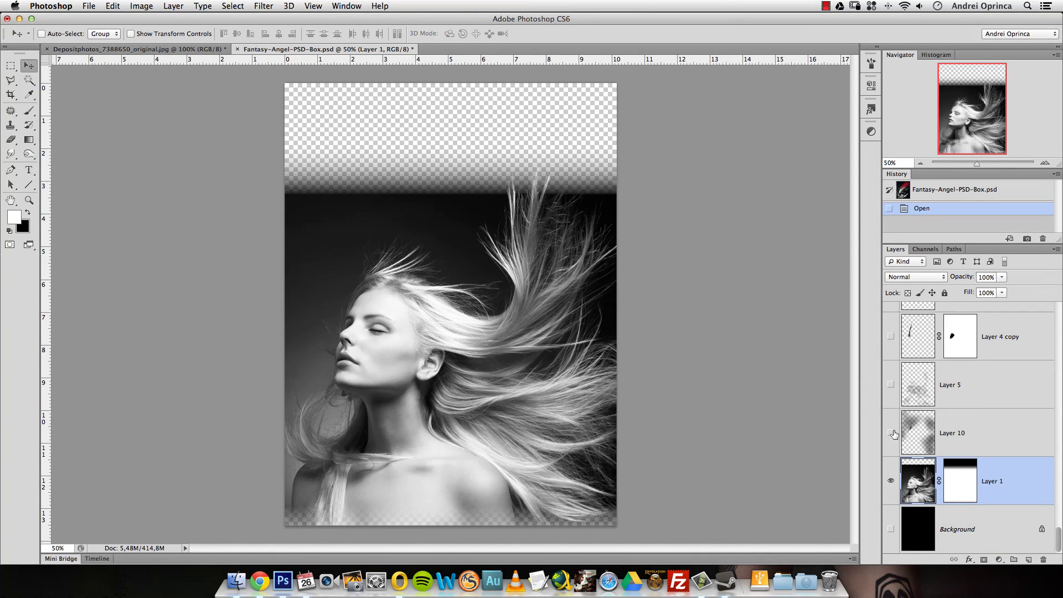
left_click(891, 483, "alt")
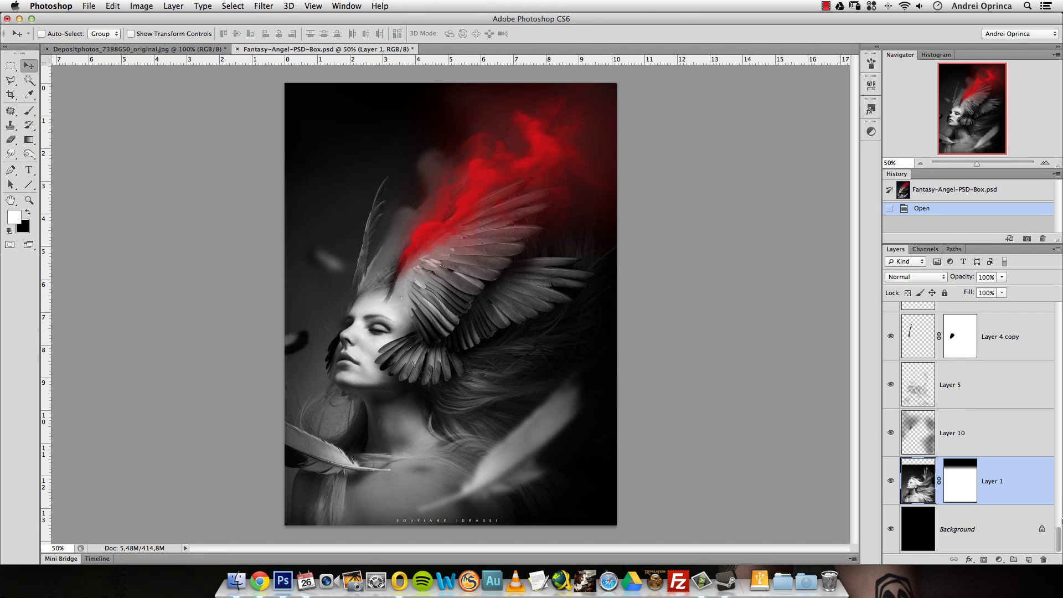
scroll(1060, 541, "up", 1)
scroll(1060, 541, "down", 1)
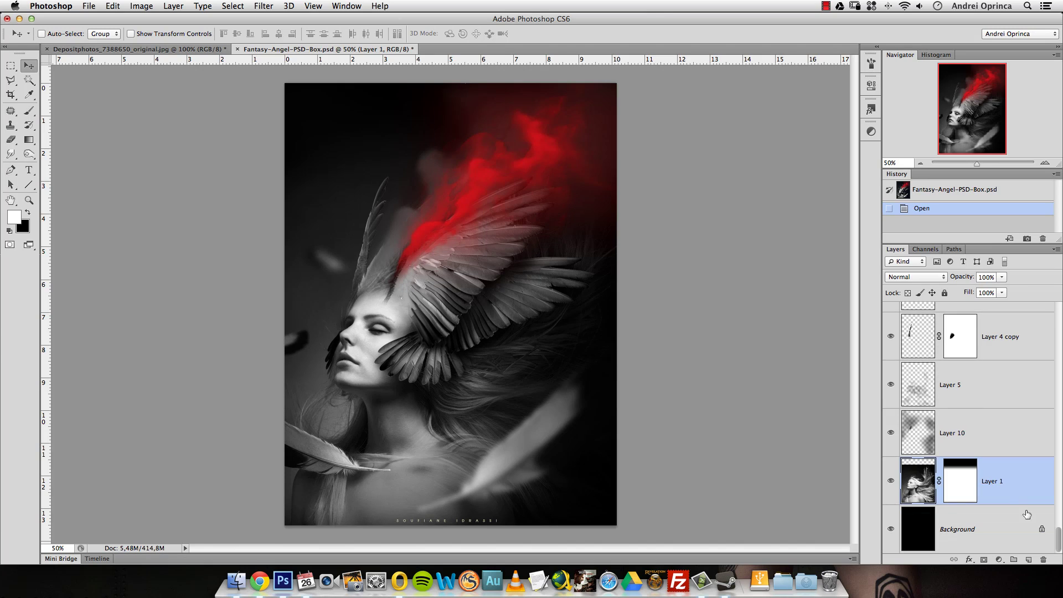
- Hide and then show all other layers via Layer 1's eye right-click menu
right_click(891, 481)
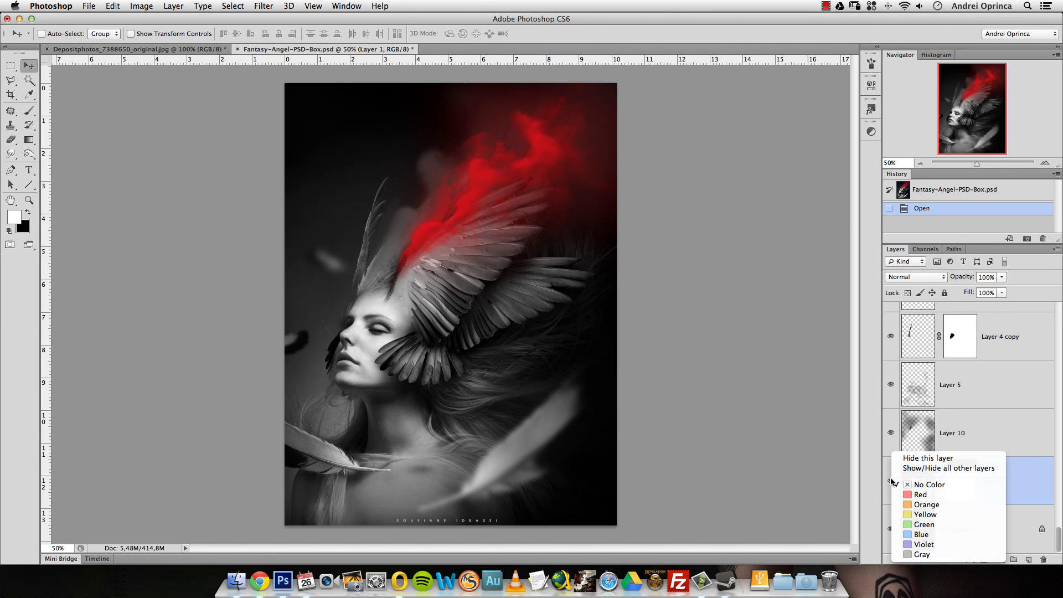
left_click(897, 485)
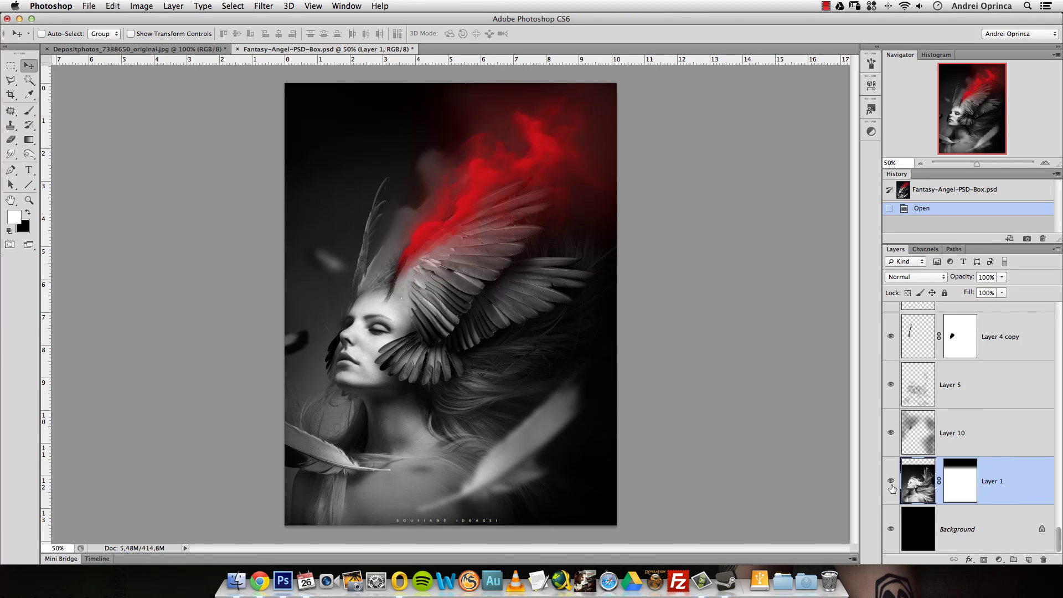
right_click(891, 483)
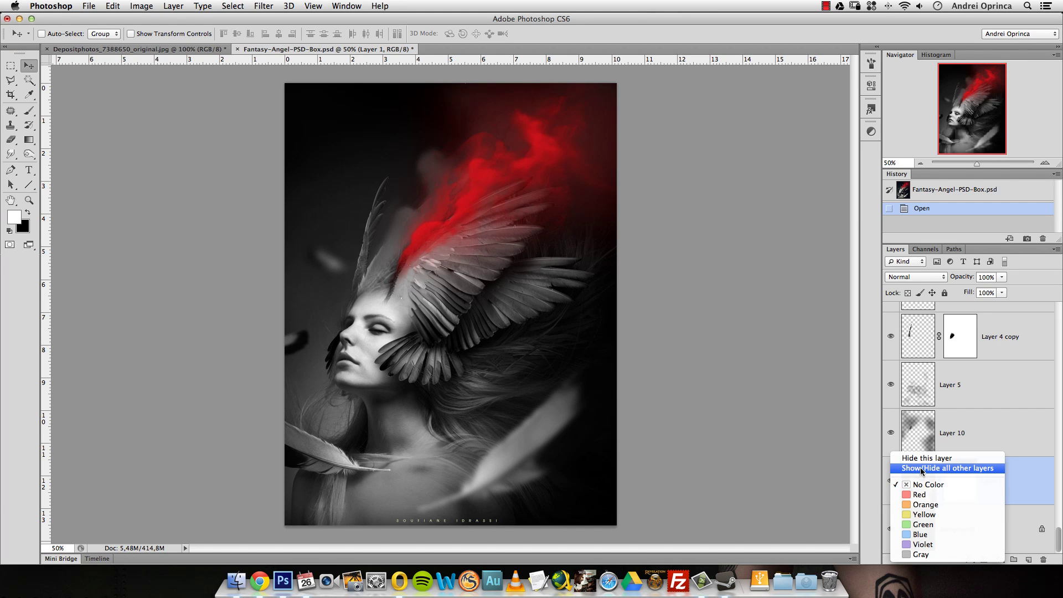
left_click(921, 469)
right_click(891, 485)
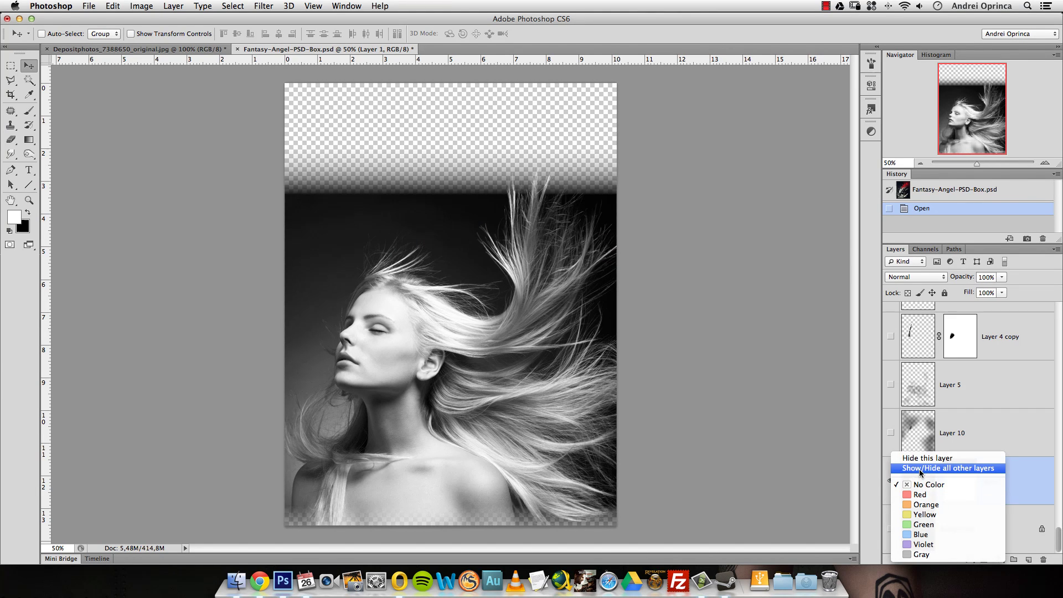
left_click(924, 469)
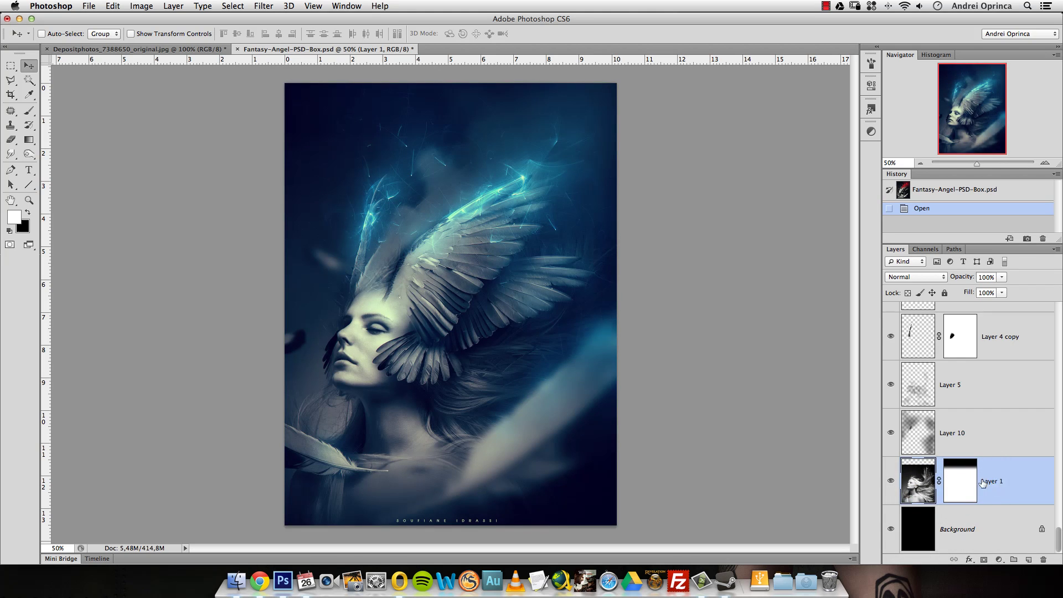
- Briefly view Layer 13 on its own, then switch to the Depositphotos photo
left_click_drag(1059, 533, 1057, 440)
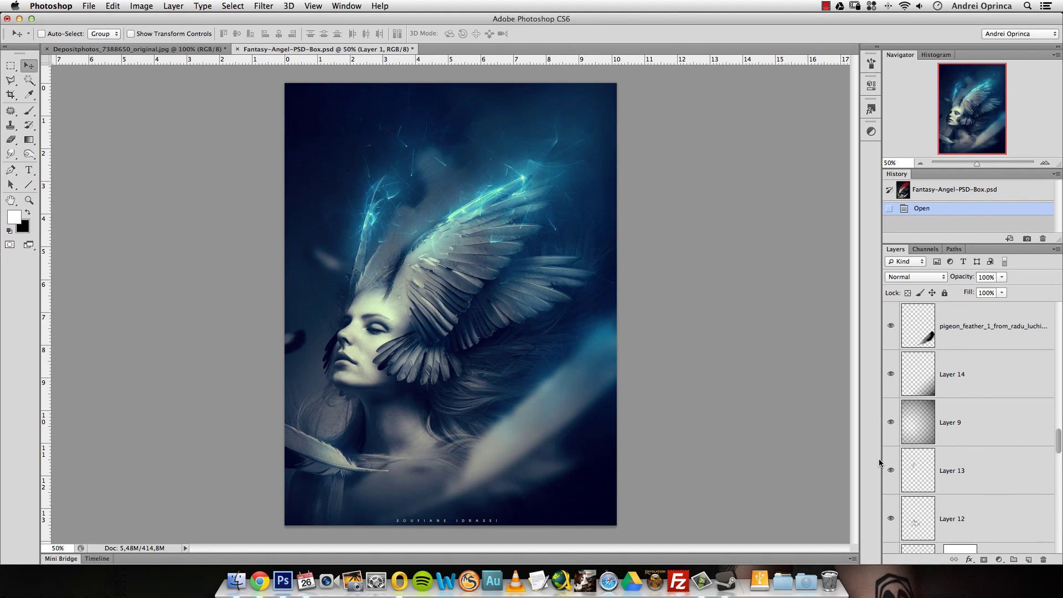
left_click(891, 470, "alt")
left_click(891, 470, "alt")
key("ctrl+Tab")
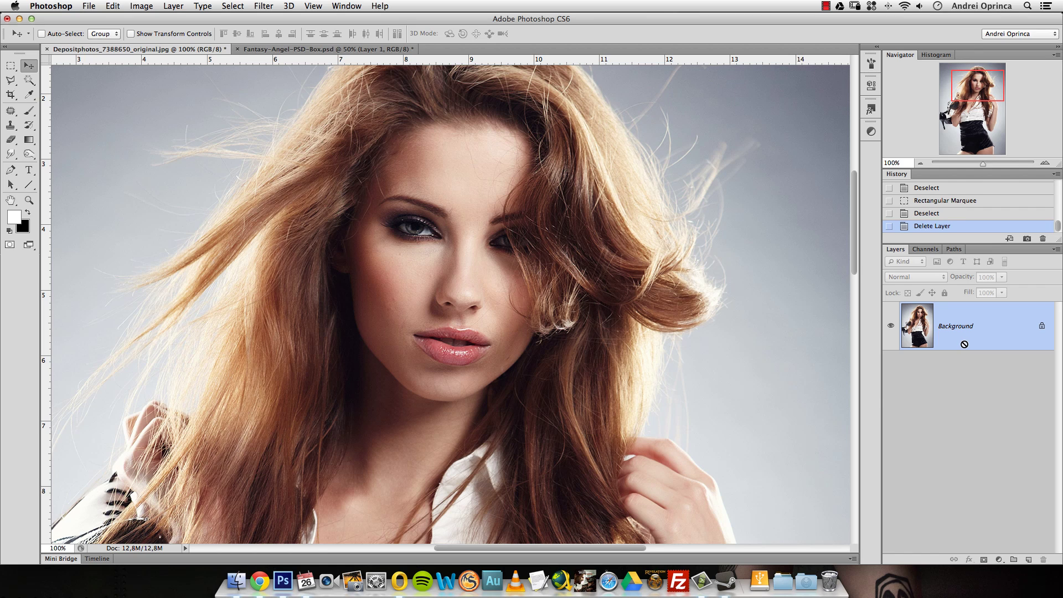
- Add and delete a quick new layer, then open New Layer options and enter a layer name
key("super+shift+alt+n")
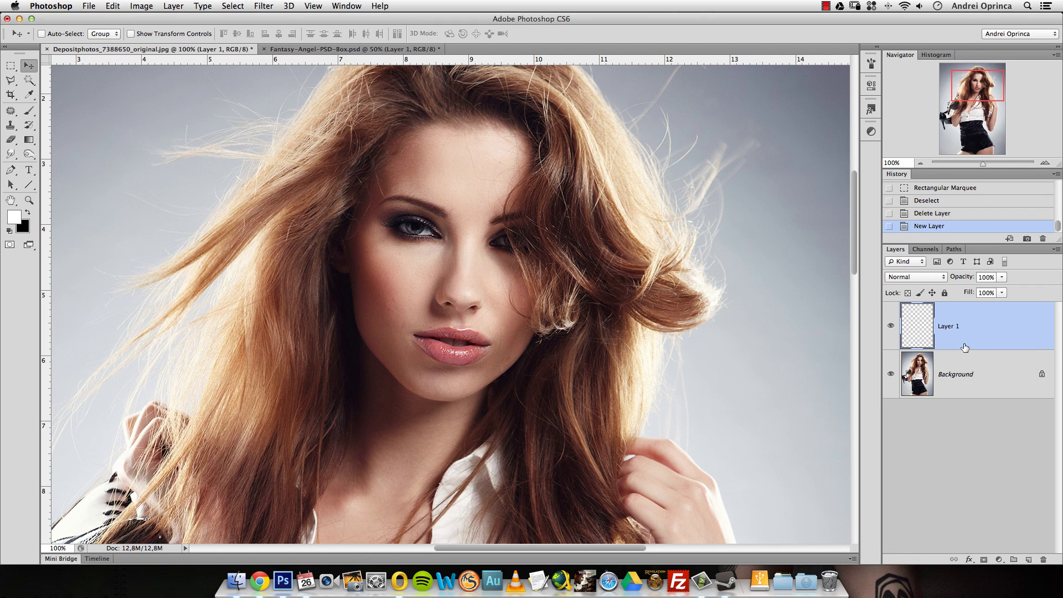
left_click_drag(964, 347, 1043, 560)
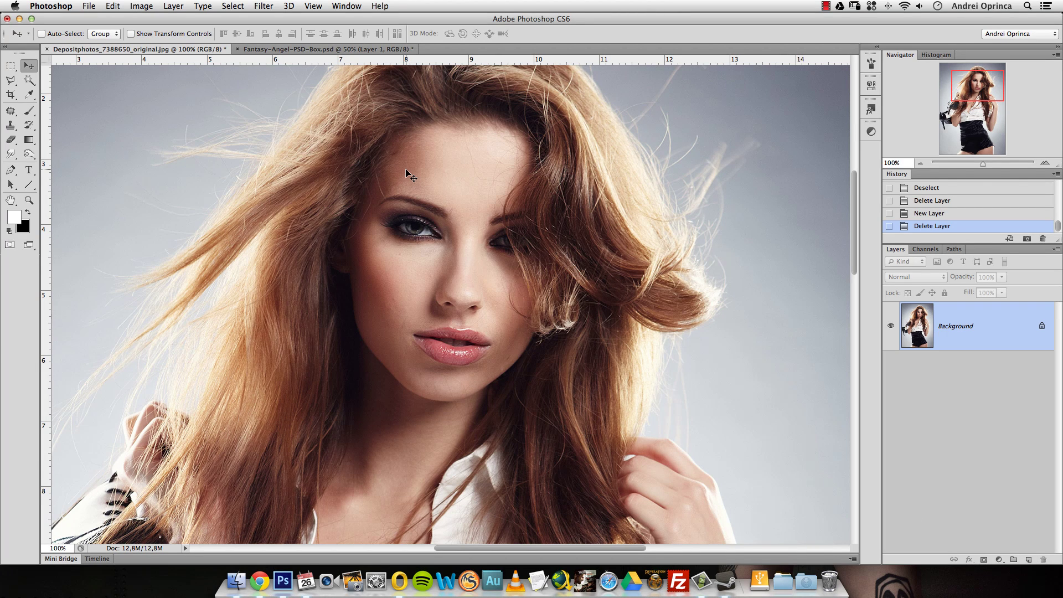
key("super+shift+n")
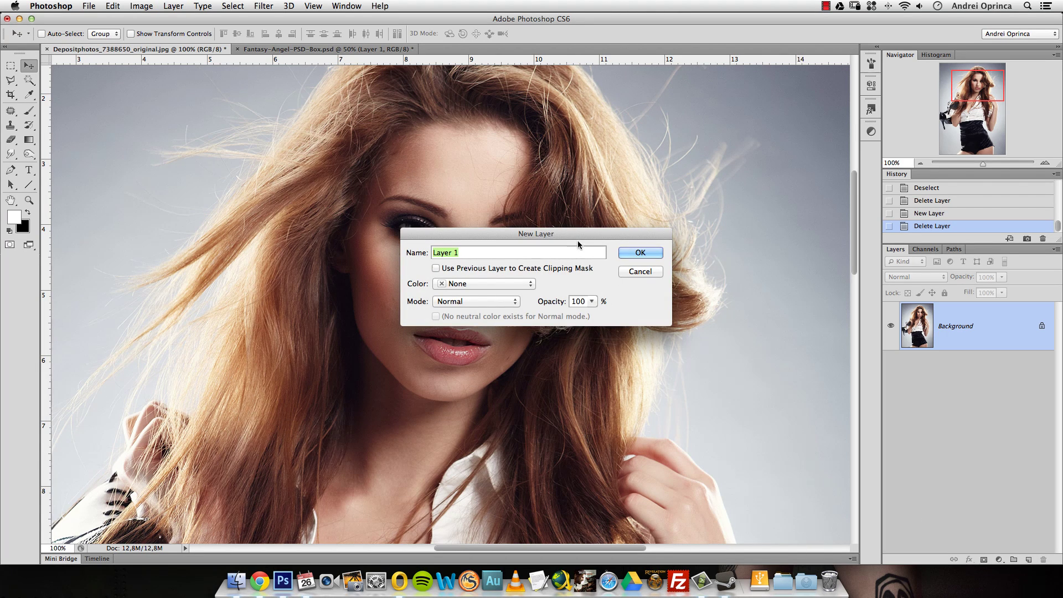
left_click_drag(582, 238, 659, 274)
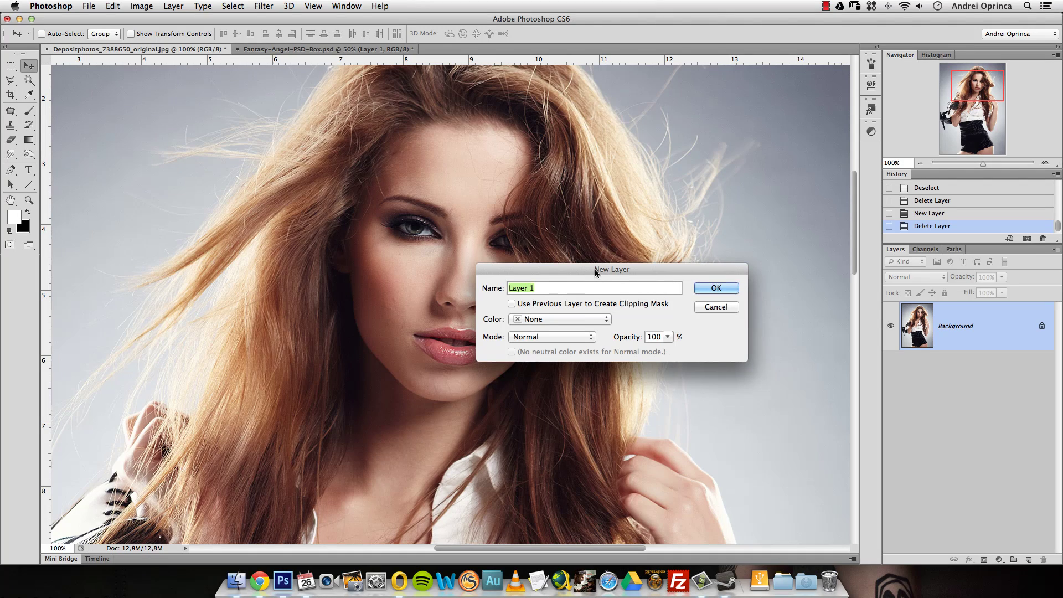
left_click_drag(595, 269, 590, 262)
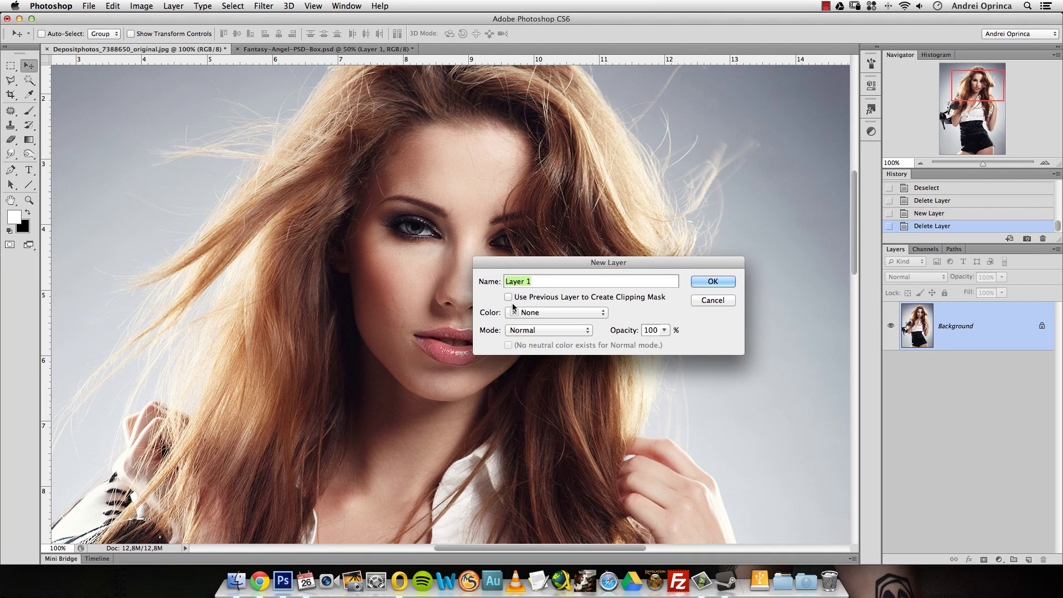
type("A")
key("BackSpace")
type("Andrei")
left_click_drag(617, 266, 614, 242)
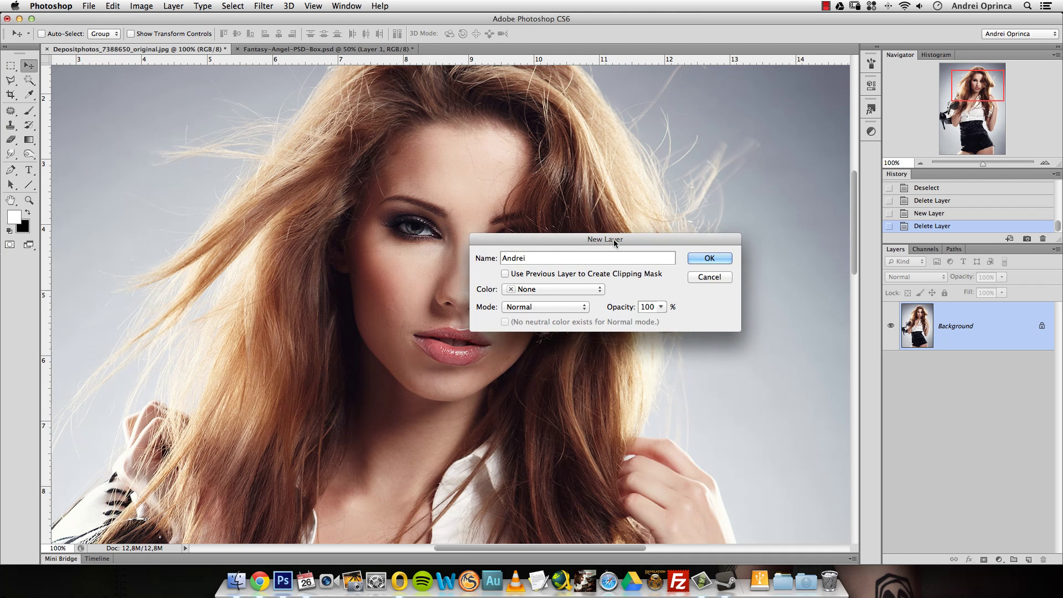
- Make the new layer clip to Background, colour it orange, set Multiply mode, and create it
left_click(505, 273)
left_click(585, 292)
left_click(556, 315)
left_click(538, 307)
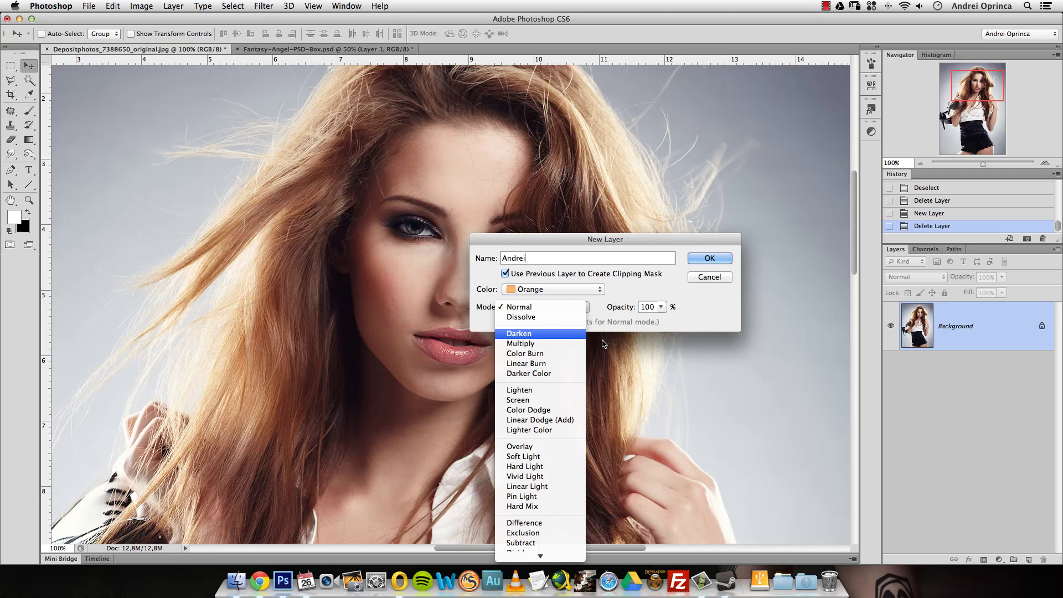
left_click(538, 345)
left_click_drag(671, 250, 660, 207)
left_click(681, 258)
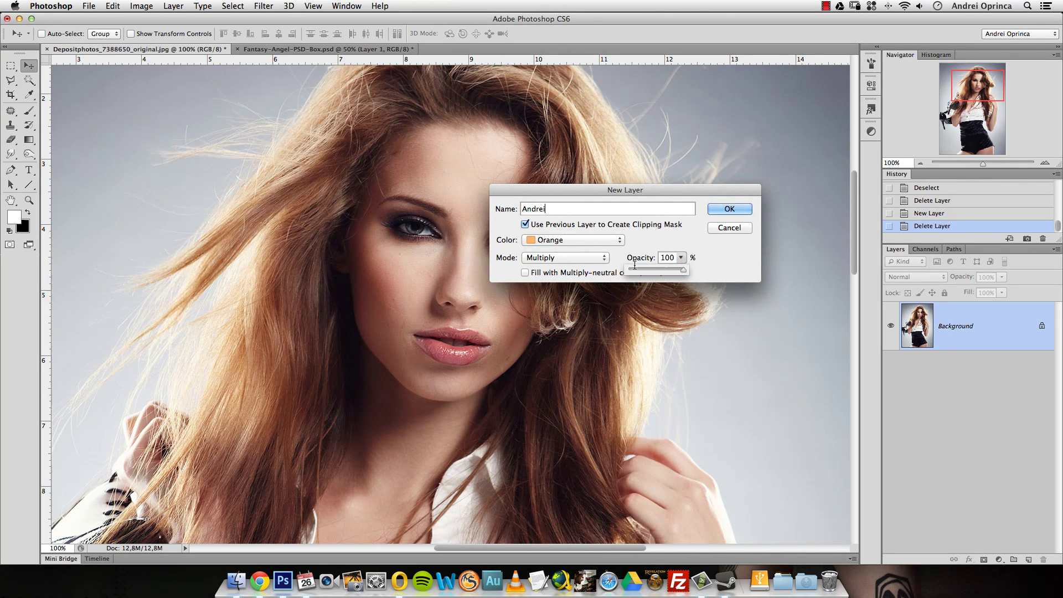
key("Return")
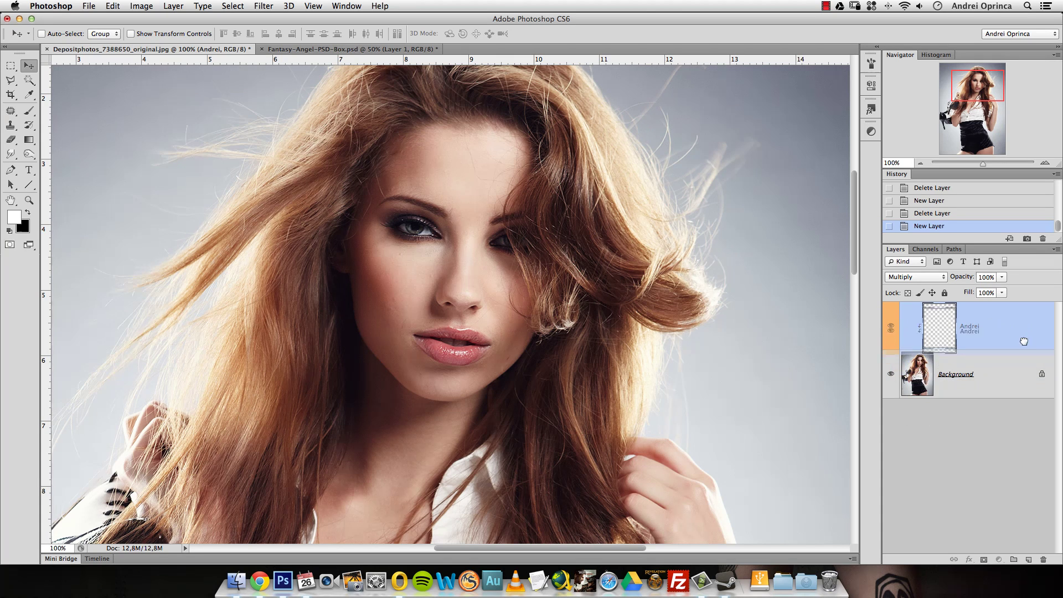
- Release the top layer from Background, then add and undo two new layers
double_click(1036, 341)
left_click(985, 145)
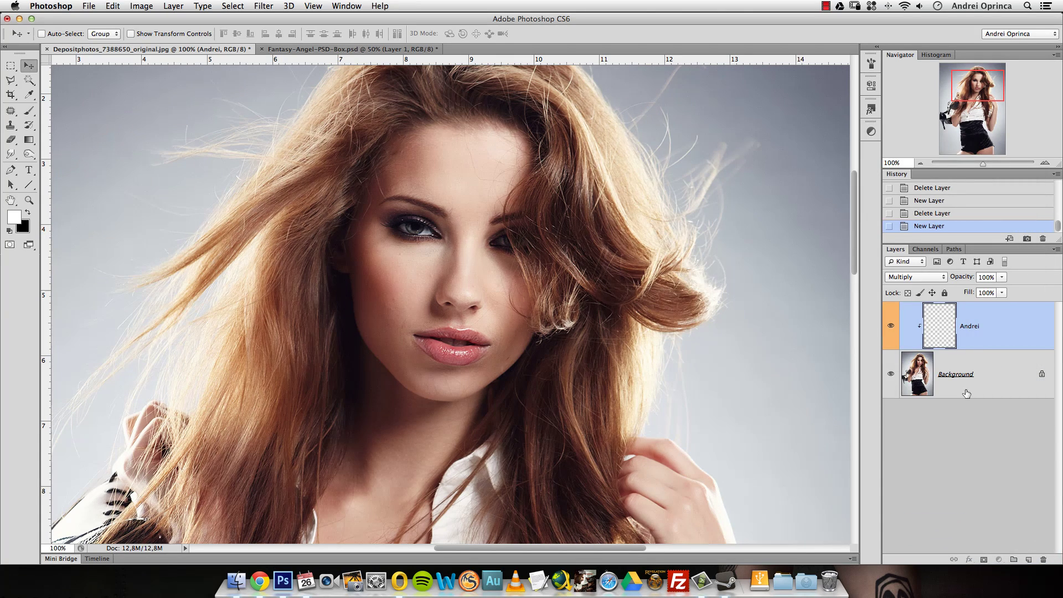
left_click(1001, 350, "alt")
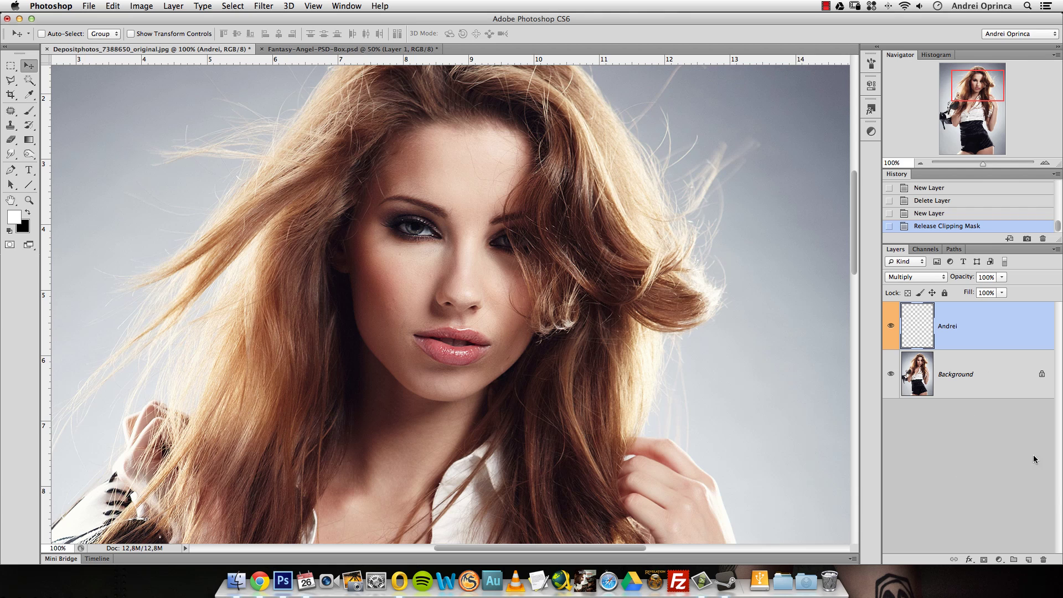
left_click(1029, 560)
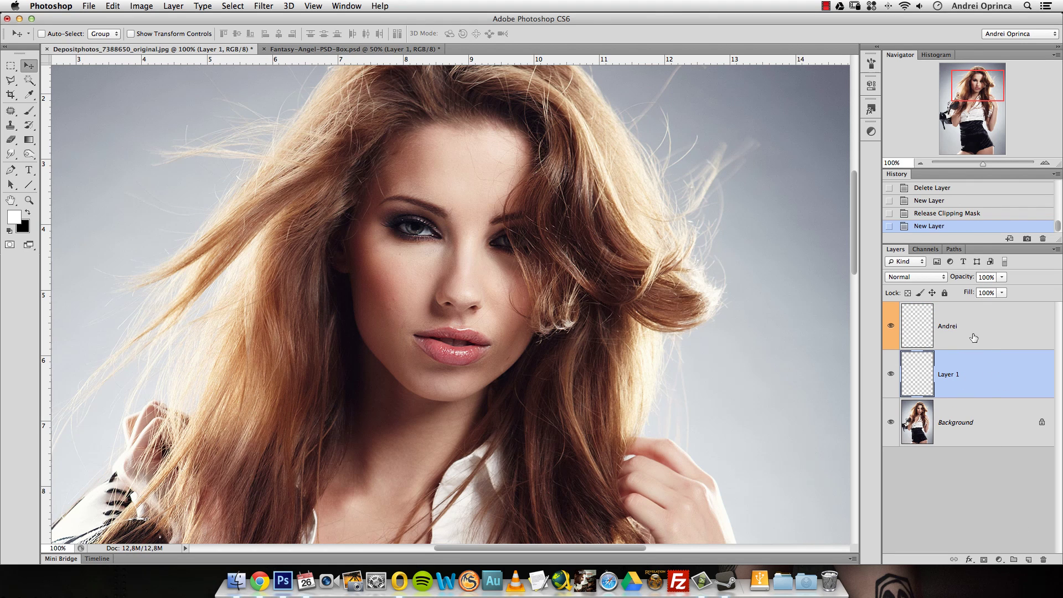
key("super+z")
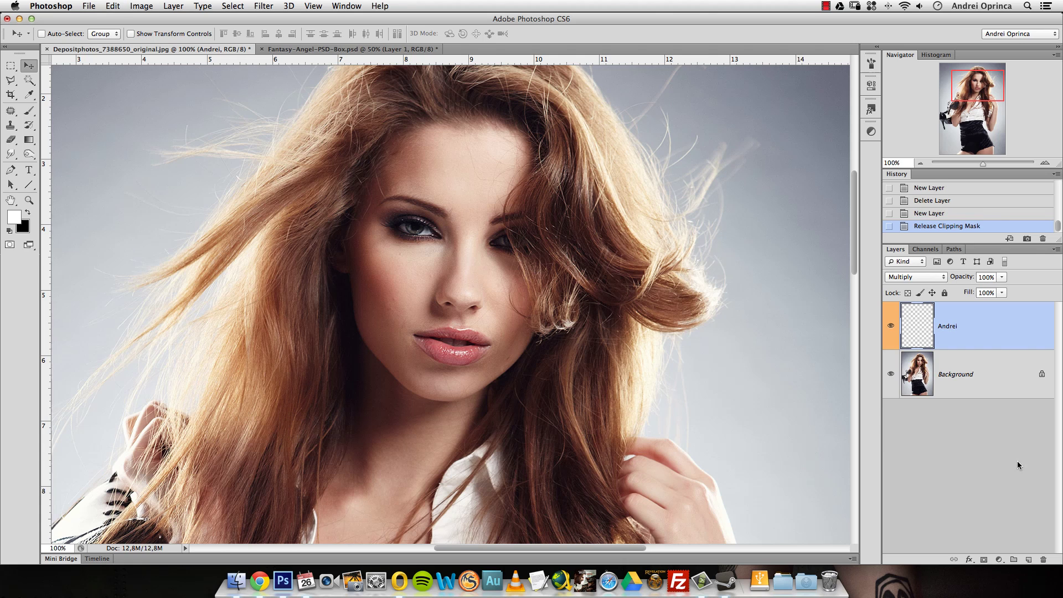
left_click(1028, 560)
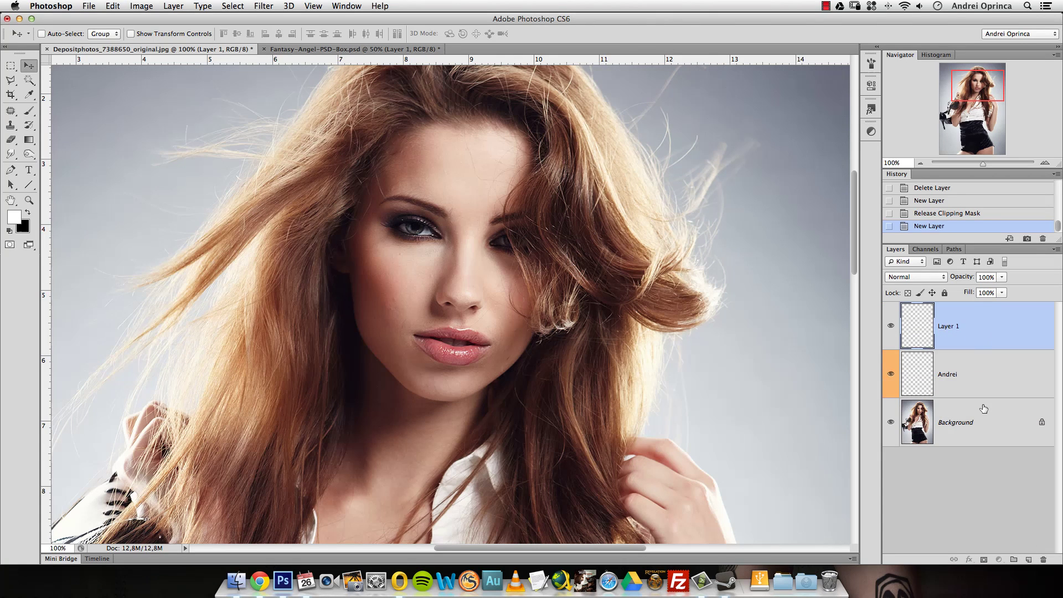
key("super+z")
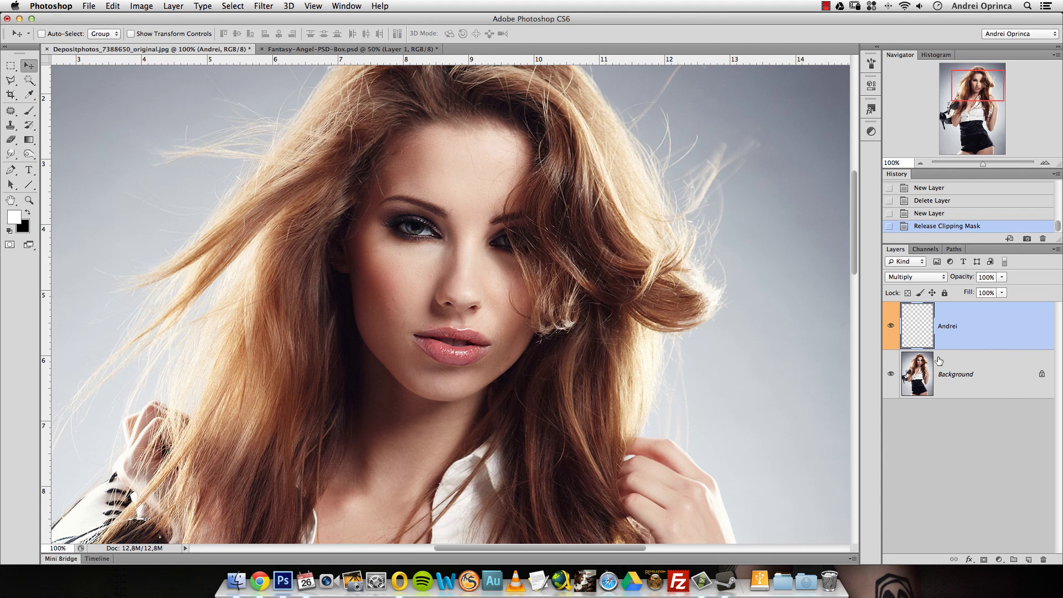
- Toggle the top layer's clipping mask by clicking and Cmd+Opt+G, ending released
left_click(979, 351, "alt")
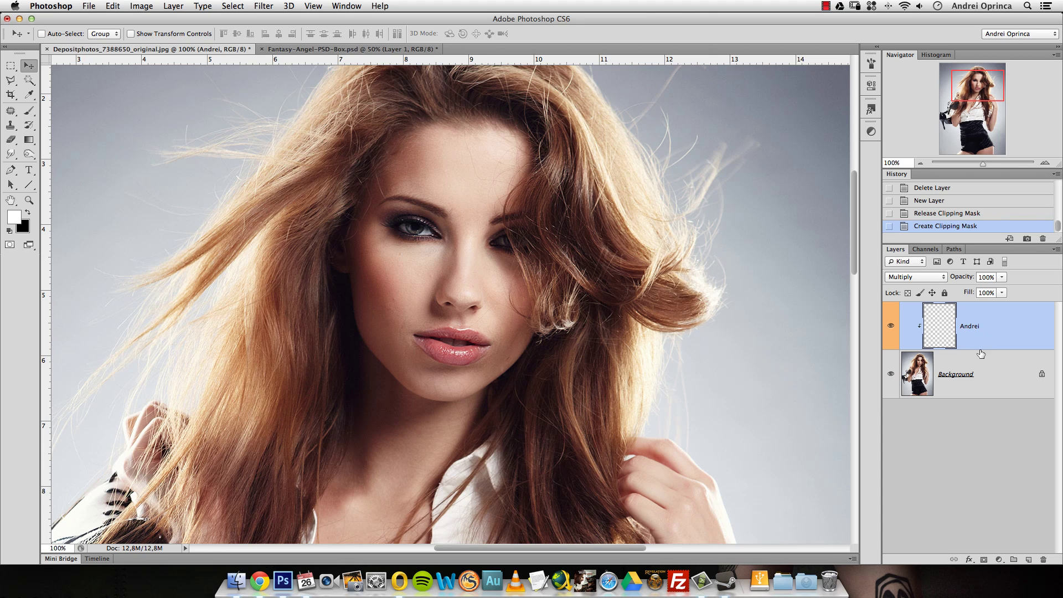
left_click(978, 348, "alt")
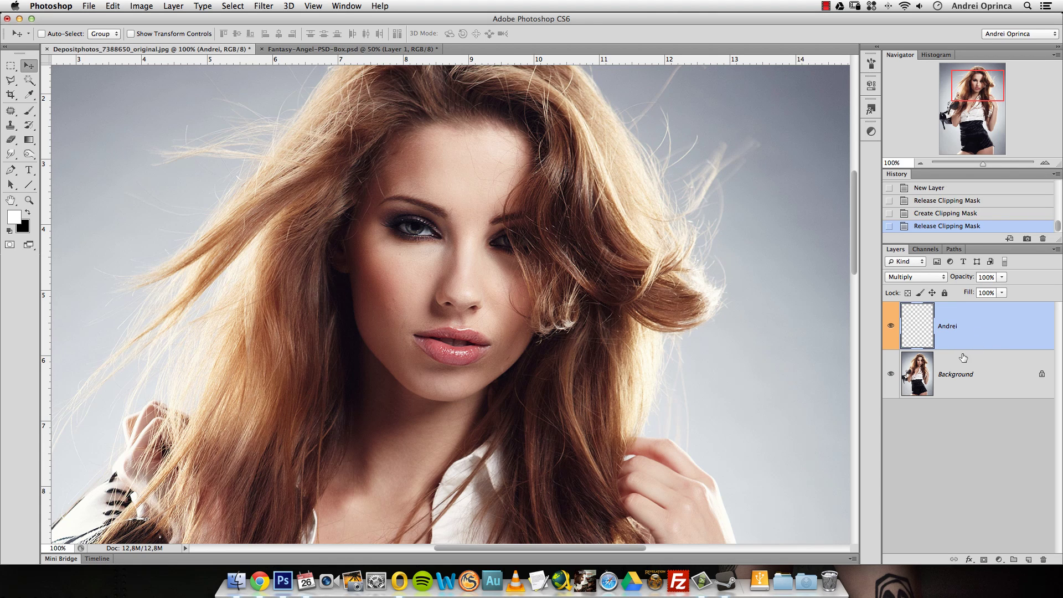
double_click(963, 357, "alt")
key("super+alt+g")
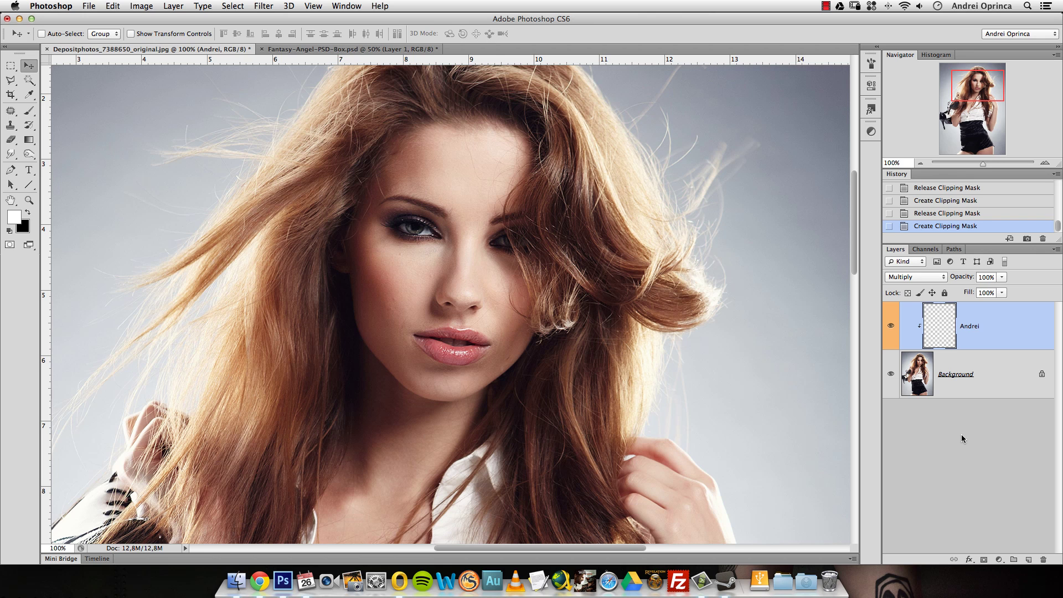
key("super+alt+g")
key("super+alt+g")
key("super+alt+g")
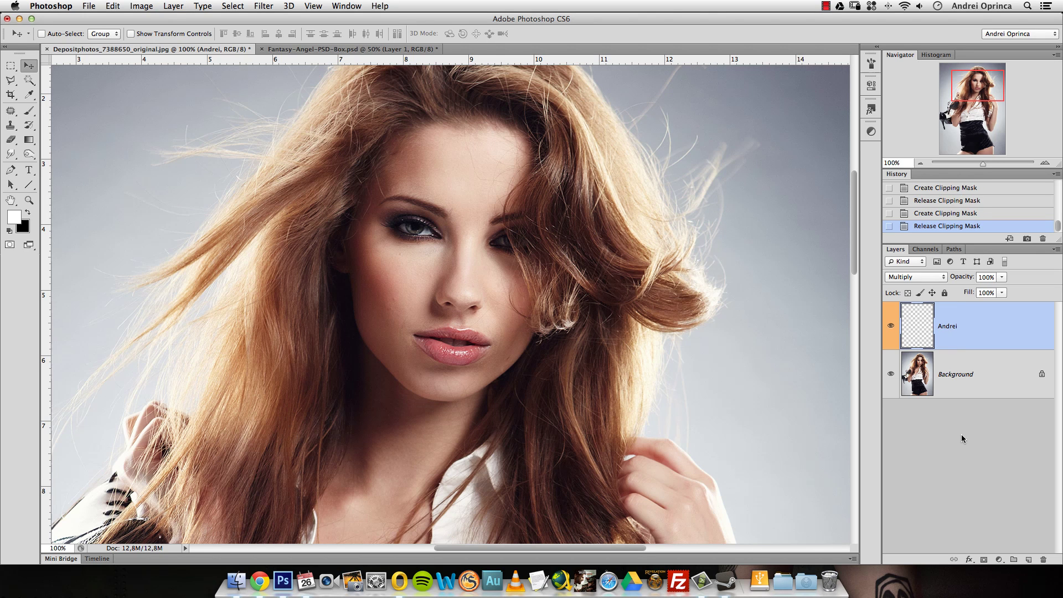
key("super+alt+g")
key("super+alt+g")
key("super+alt+g")
key("super+alt+g")
- Switch to the Brush tool and set its size to 80
left_click(26, 113)
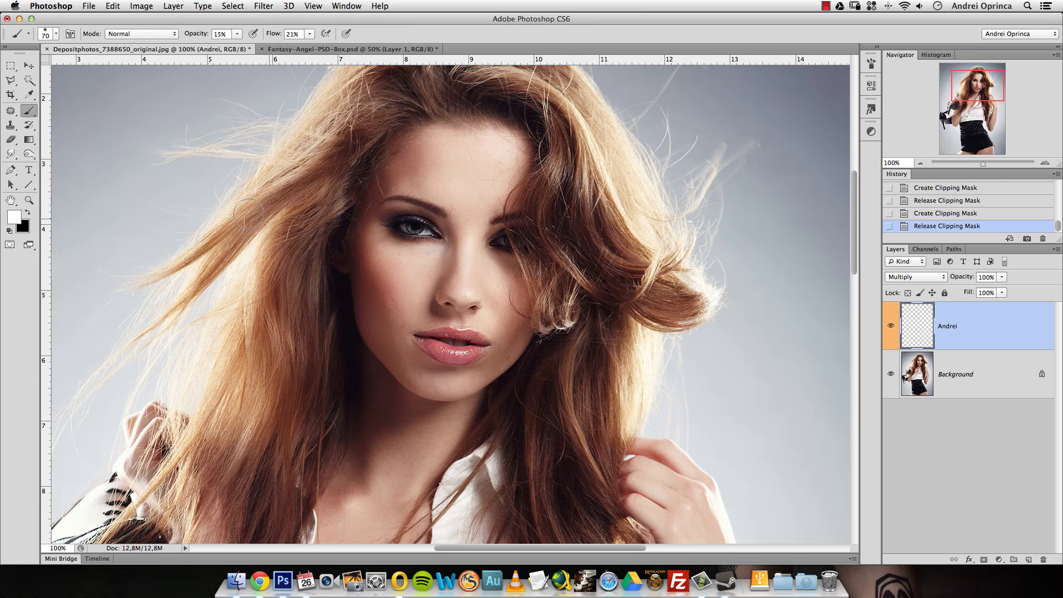
key("bracketleft")
key("bracketleft")
key("bracketright")
key("bracketright")
key("bracketright")
key("bracketright")
key("bracketright")
key("bracketright")
key("bracketleft")
key("bracketleft")
key("bracketleft")
- Bring up the Edit menu, dismiss it, then reopen it
left_click(113, 7)
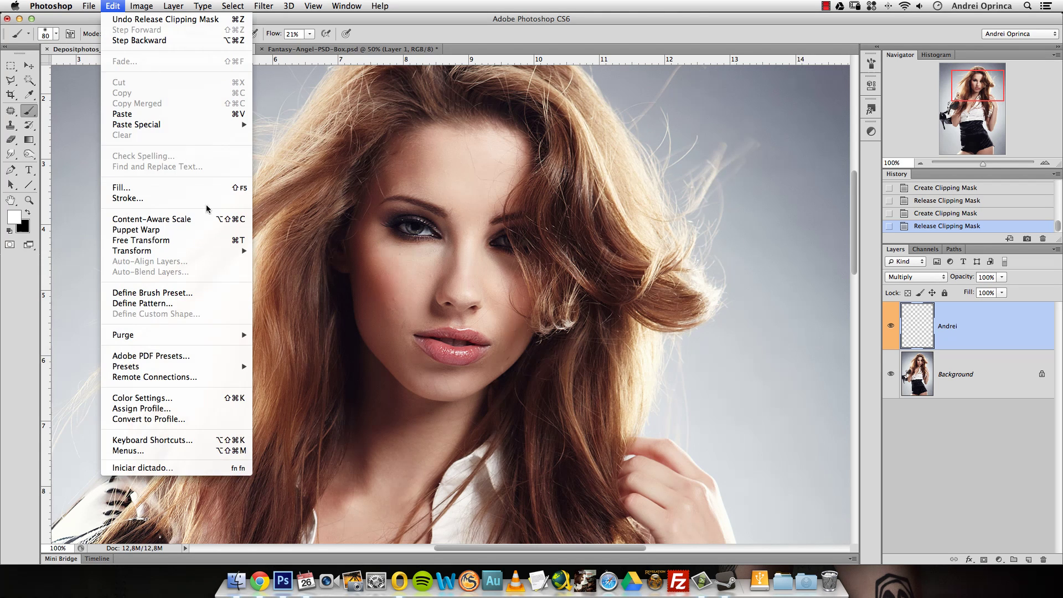
left_click(986, 327)
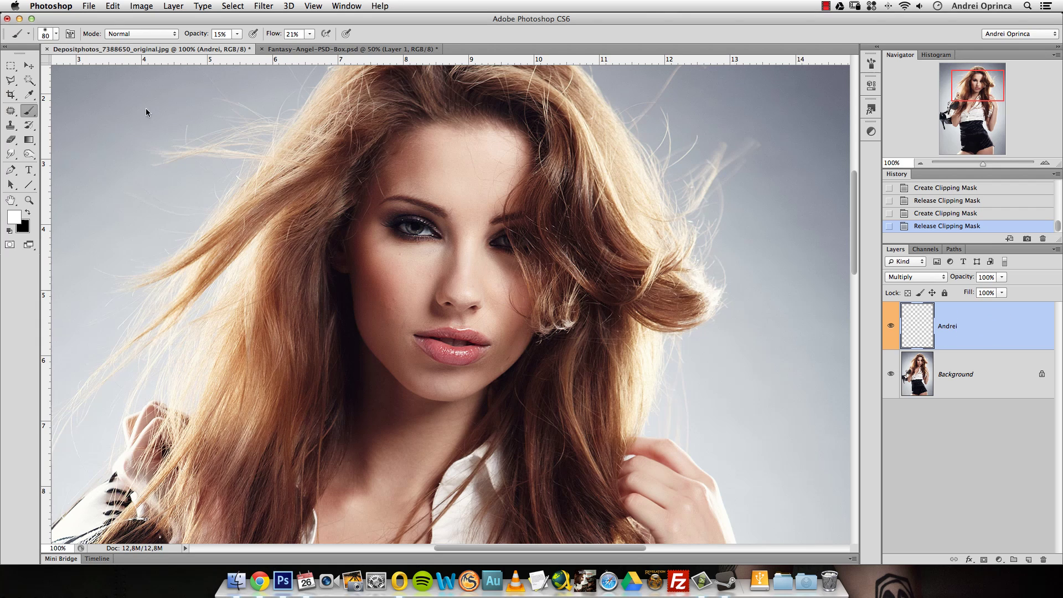
left_click(114, 7)
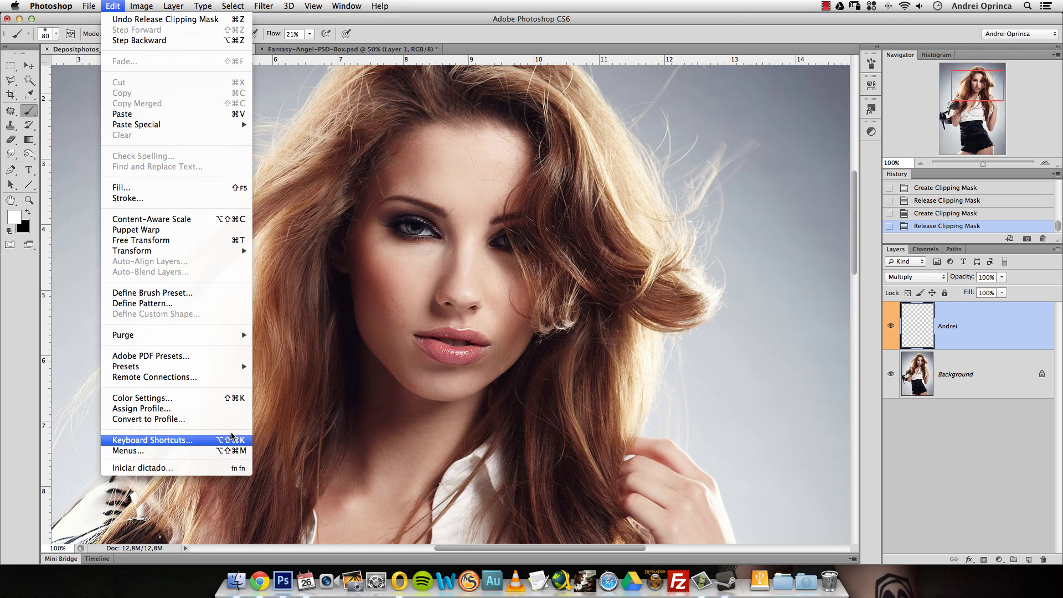
- In Keyboard Shortcuts, expand the Layer commands down to the Layer Mask group
left_click(173, 444)
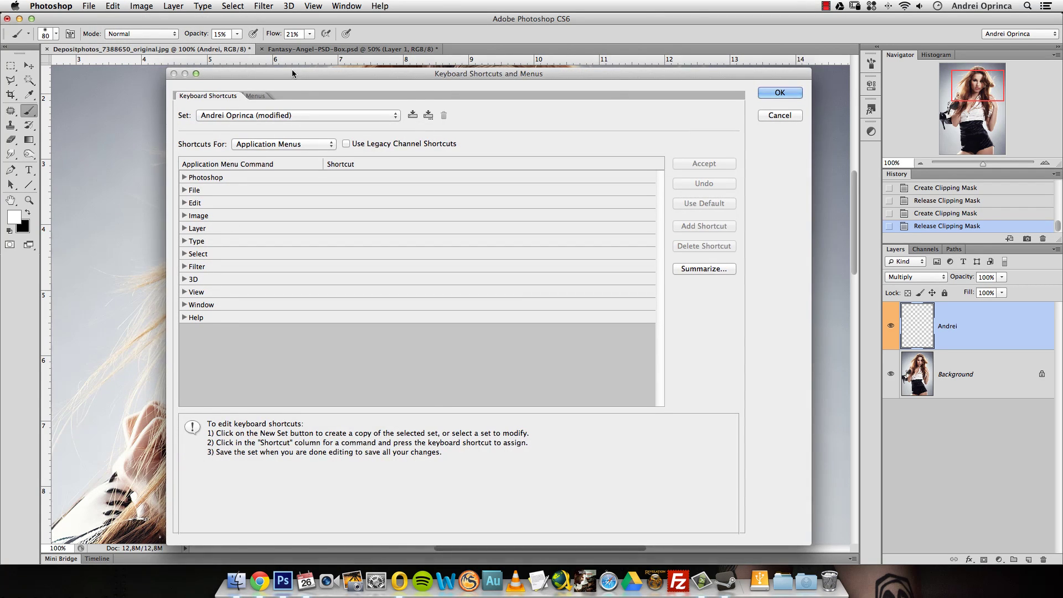
left_click_drag(290, 71, 329, 76)
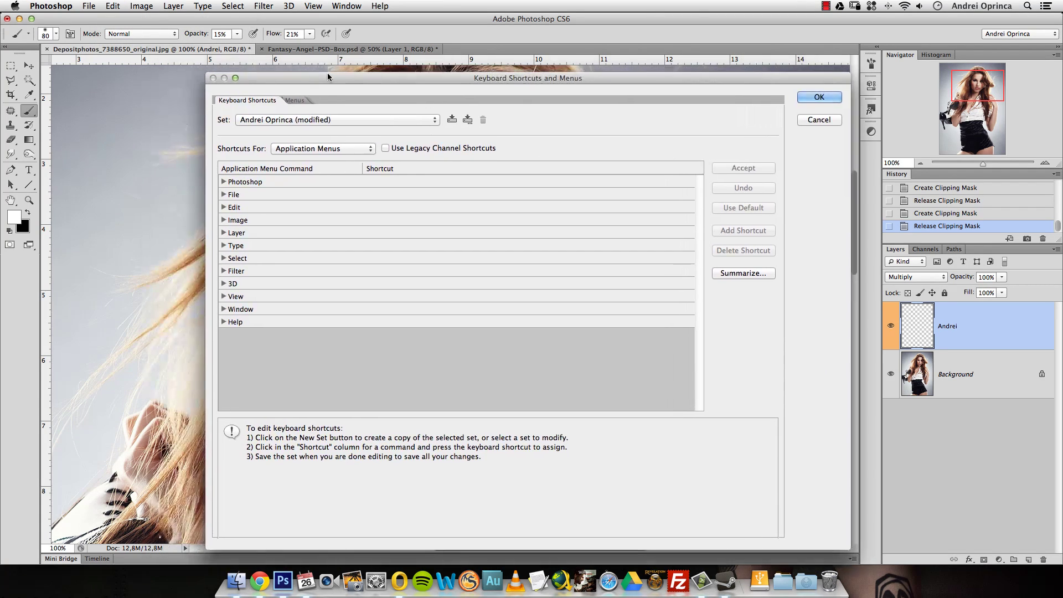
left_click(229, 233)
left_click(223, 234)
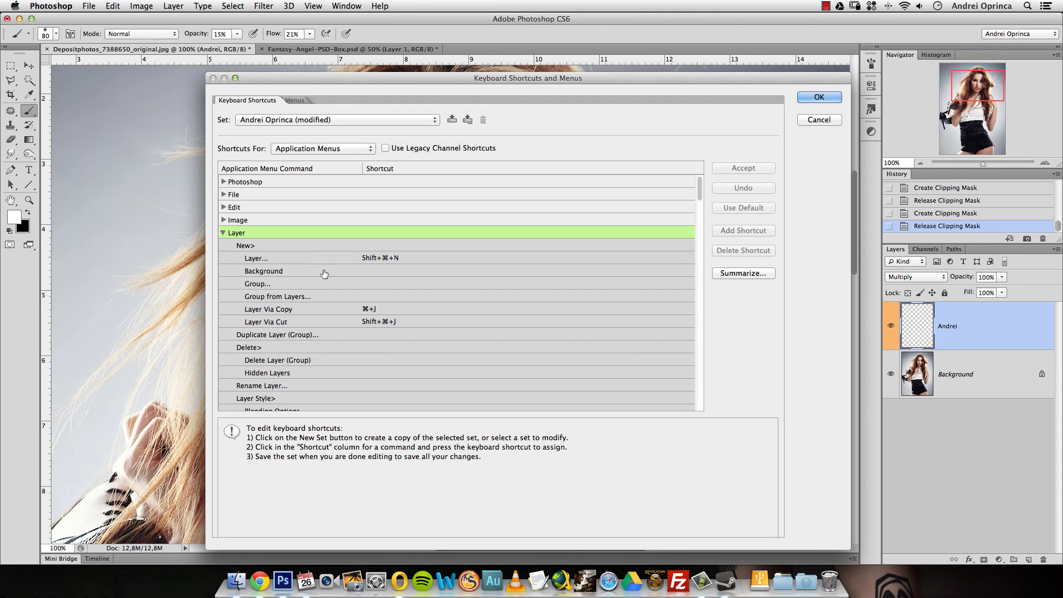
scroll(699, 189, "down", 3)
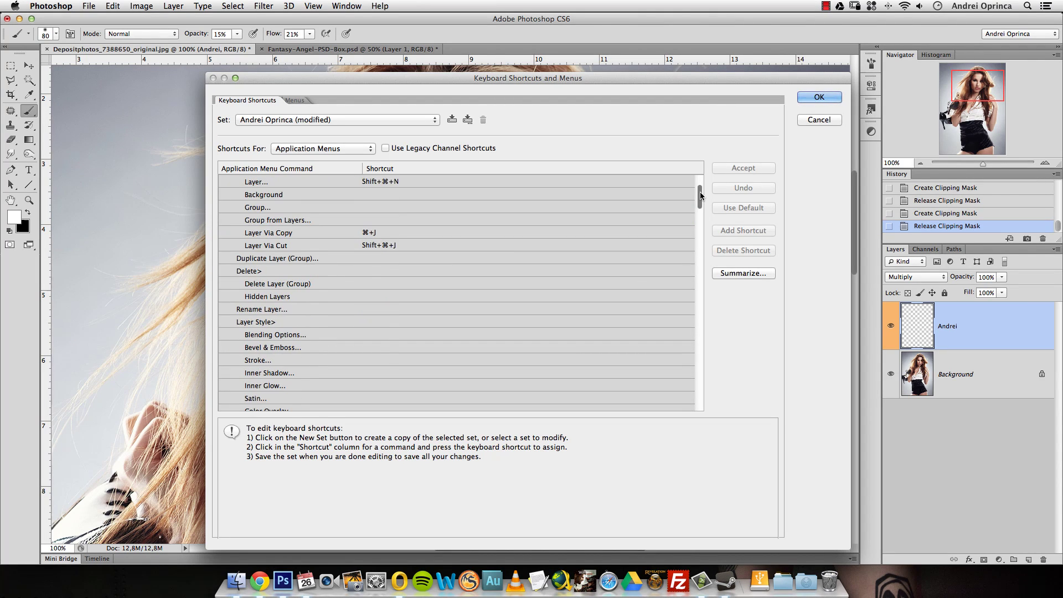
left_click_drag(700, 195, 706, 254)
left_click(261, 348)
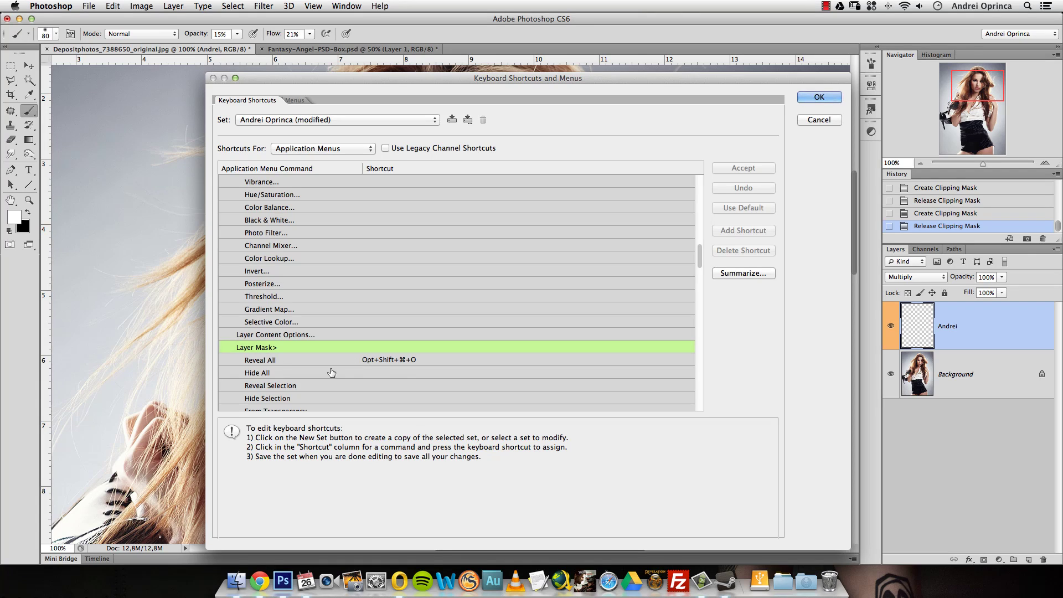
- Assign Layer Mask > Reveal All the shortcut Alt+Shift+Super+O and accept it
left_click(376, 361)
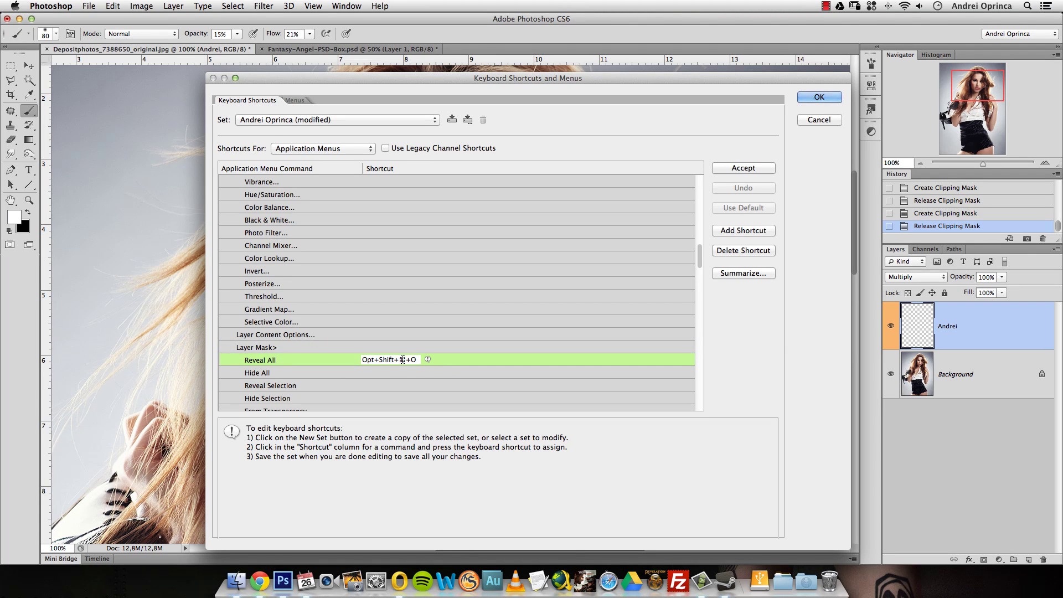
key("BackSpace")
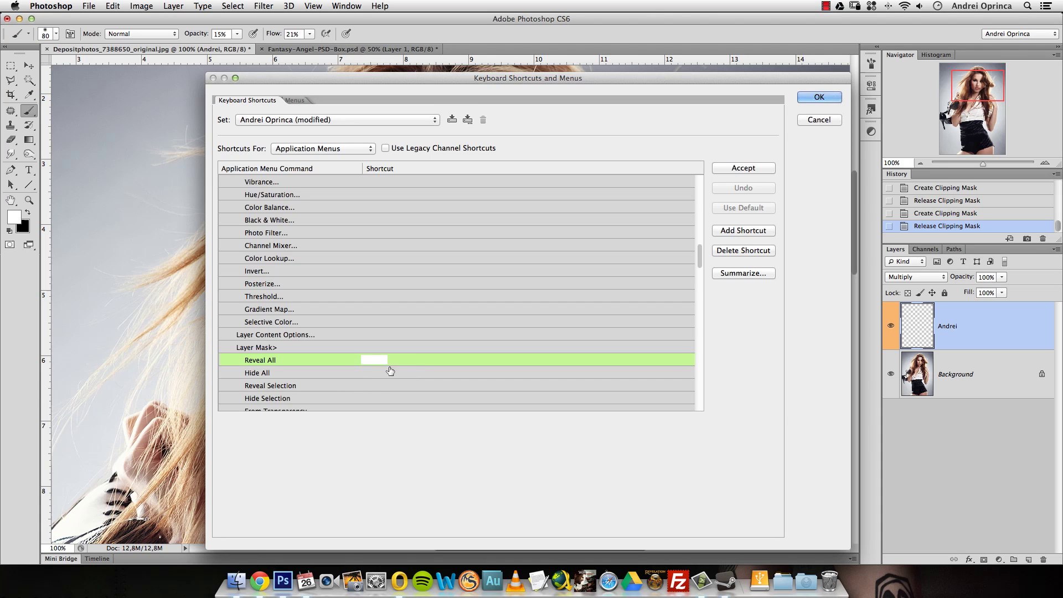
left_click(282, 348)
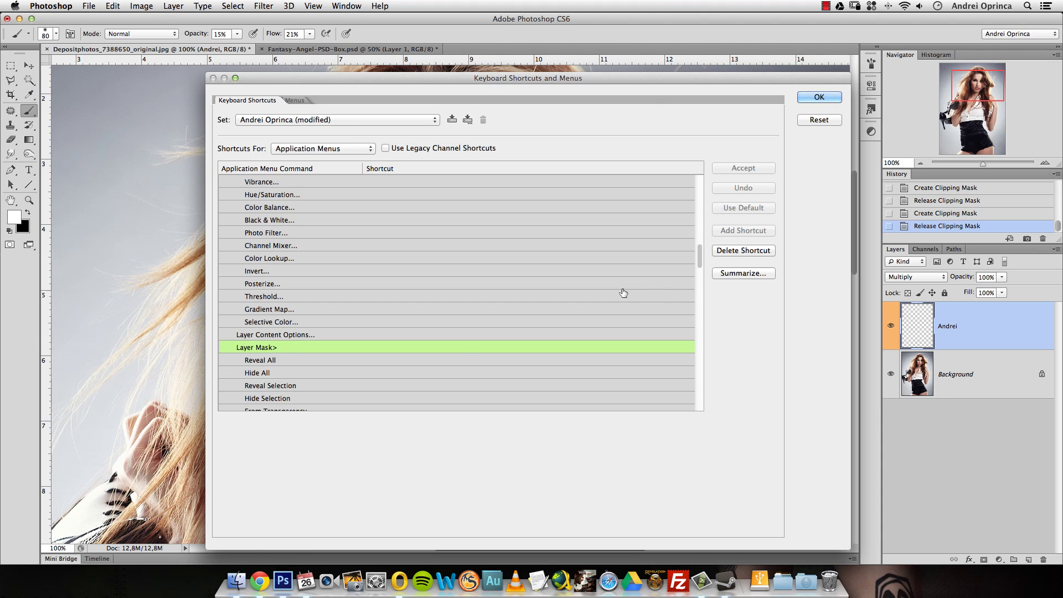
left_click(286, 362)
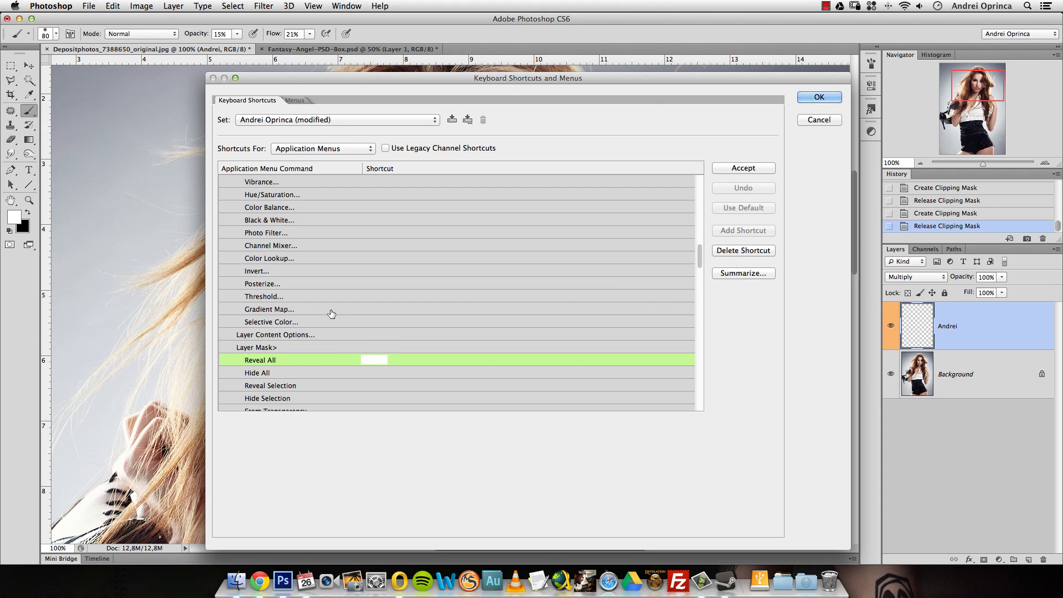
key("alt")
key("alt+shift+super+o")
key("alt+super+k")
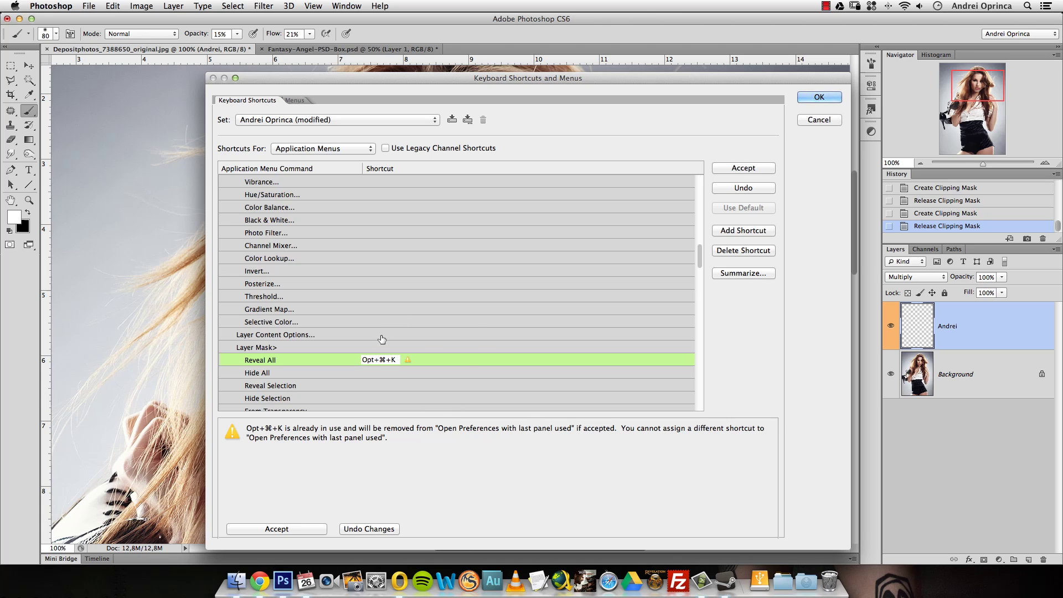
key("alt+shift+super+o")
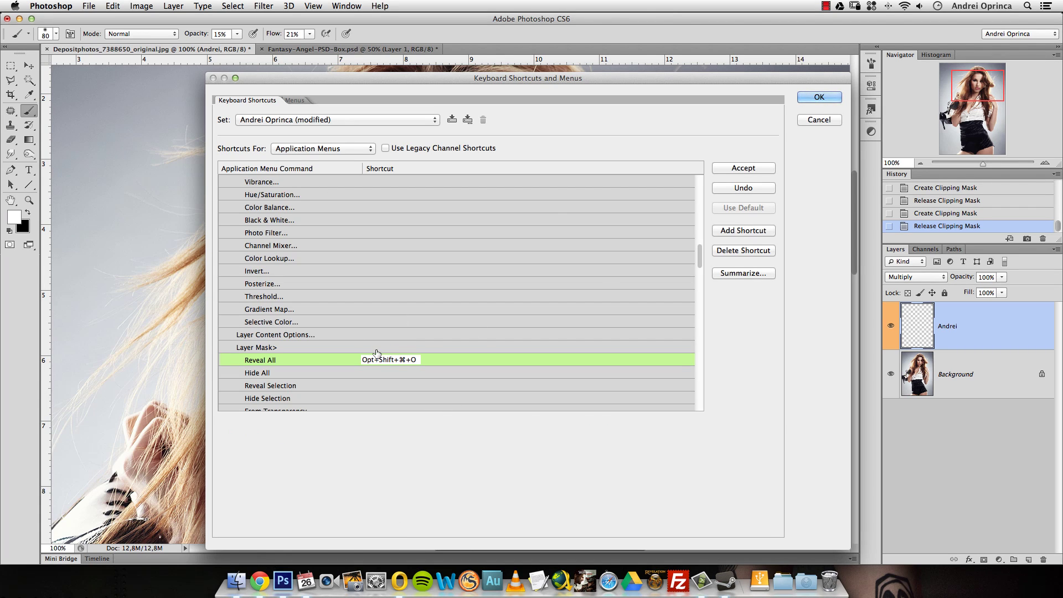
left_click(753, 168)
- Save the shortcuts, add a Reveal All mask to the orange layer, then delete it
left_click(818, 99)
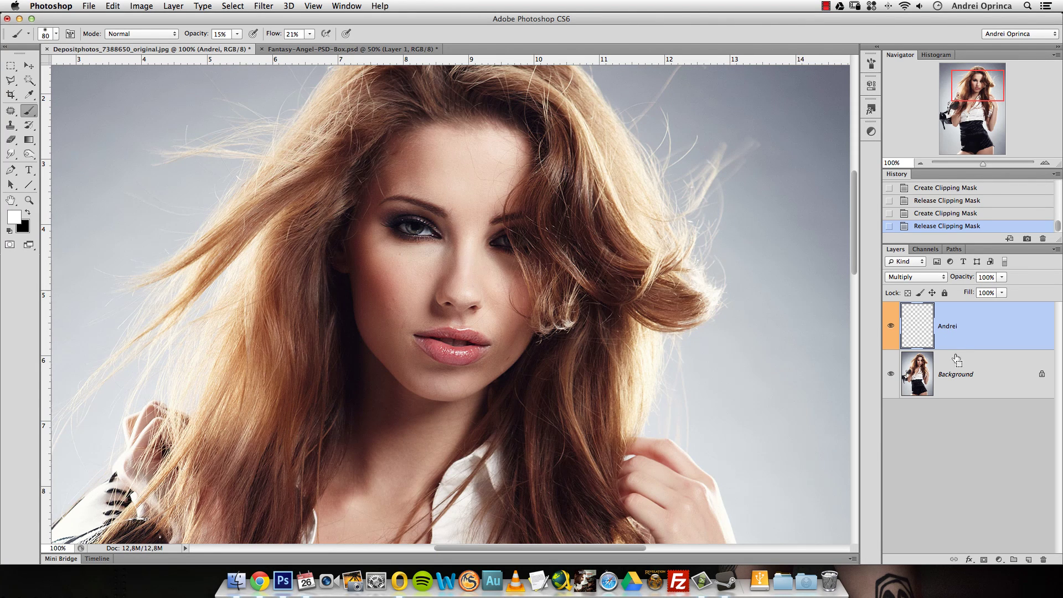
key("super+m")
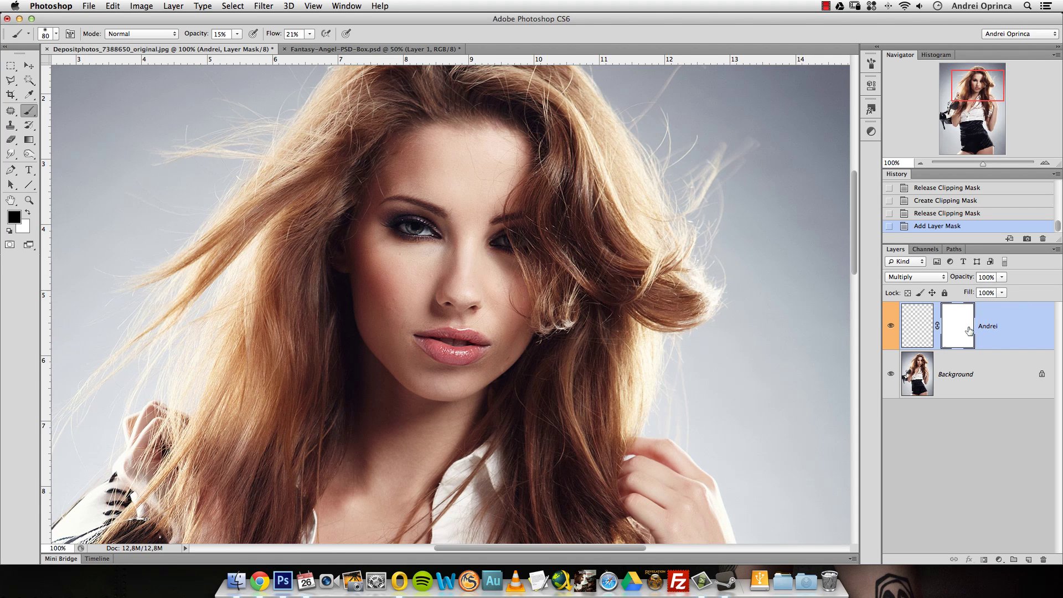
left_click_drag(969, 331, 1043, 559)
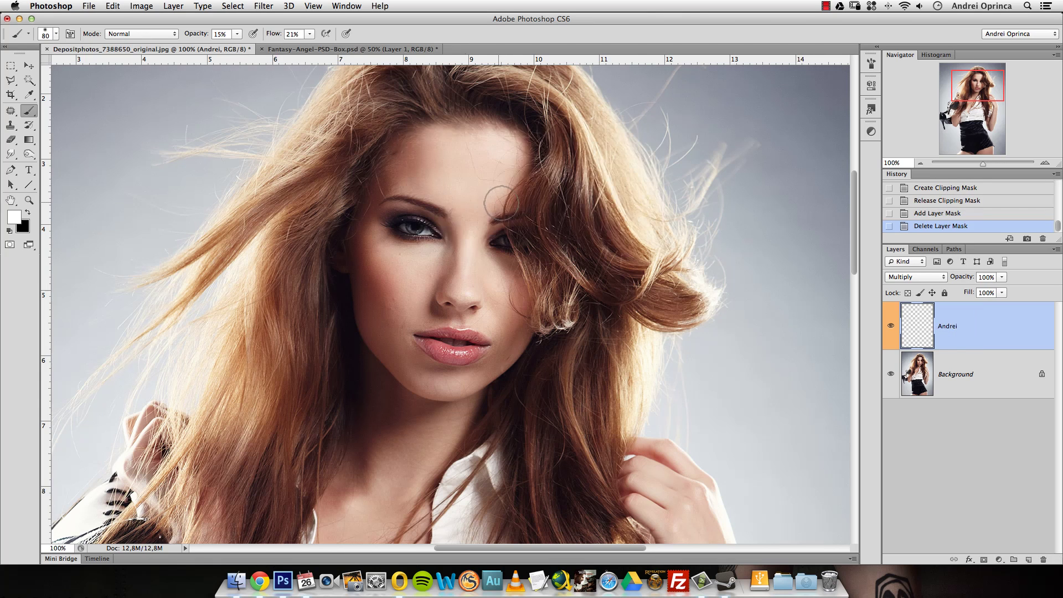
left_click(501, 204)
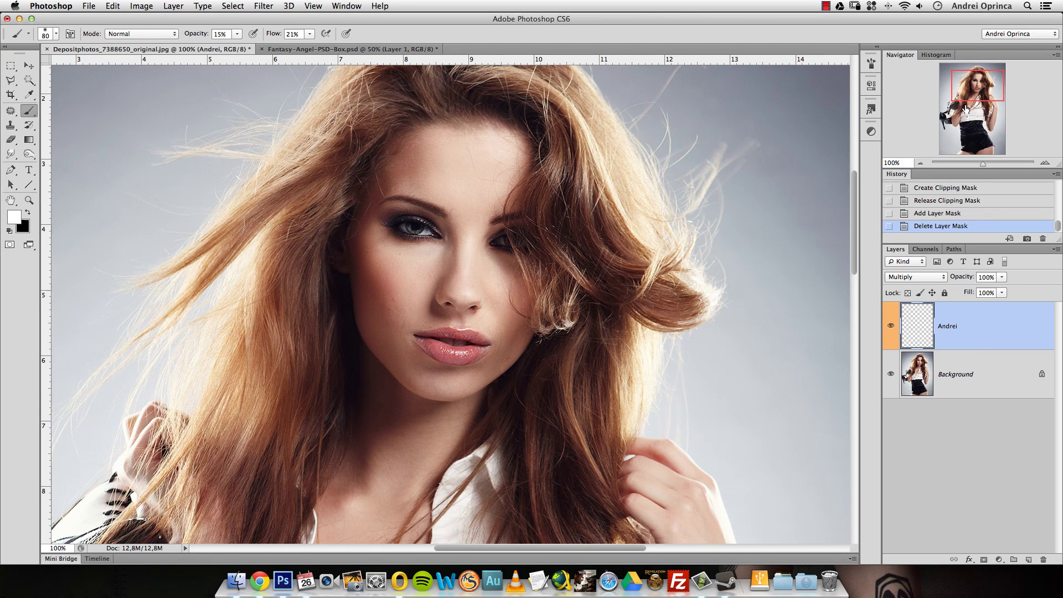